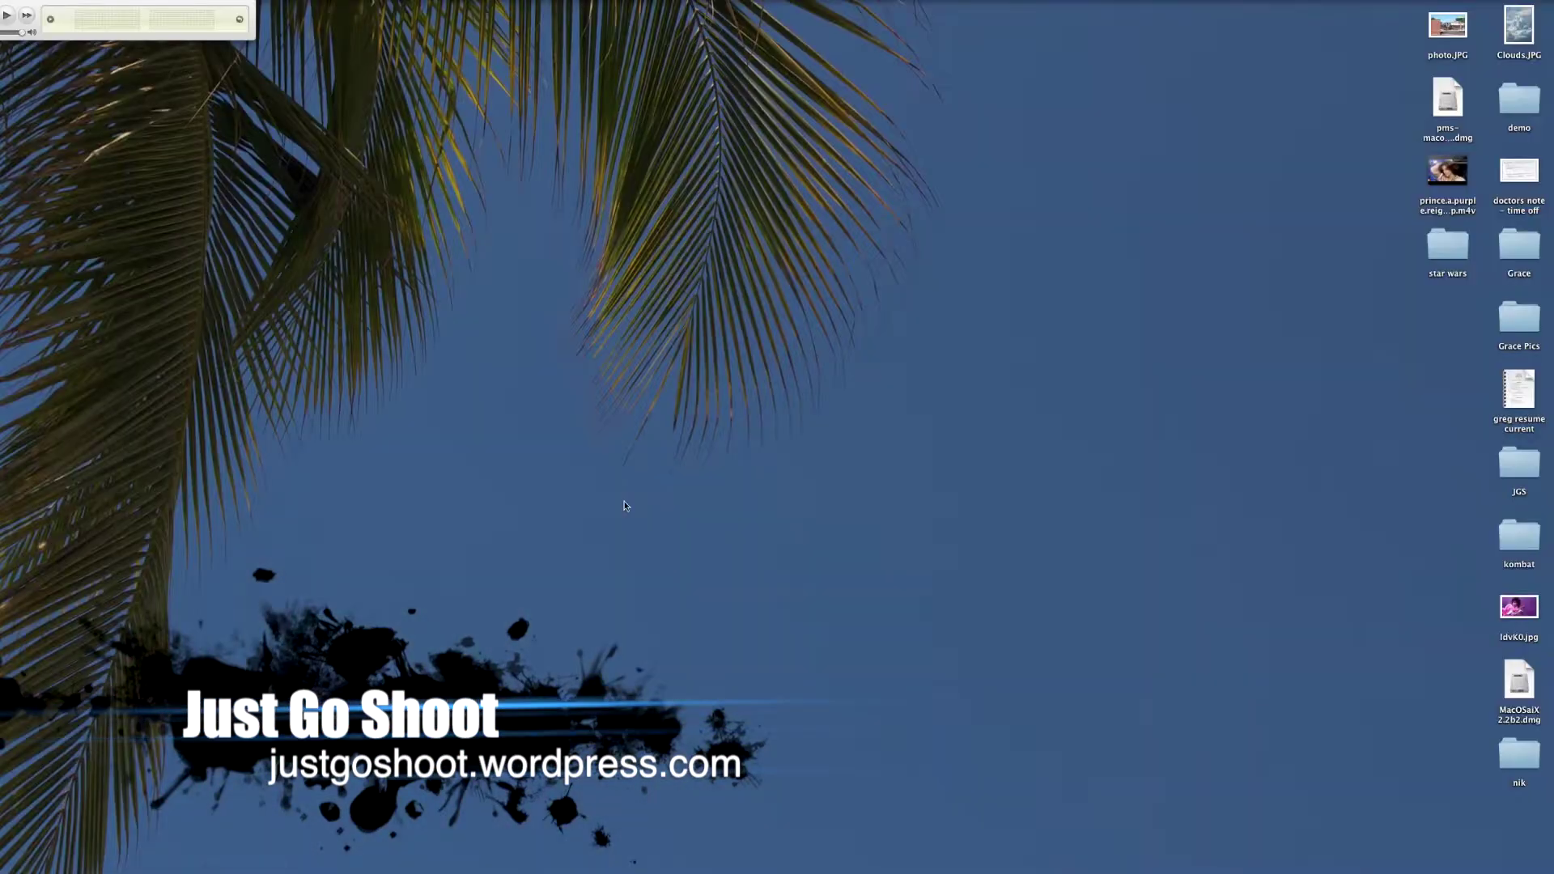
Launch Snapseed by searching 'snap' in Spotlight
{"action": "key", "text": "super+space"}
{"action": "type", "text": "scr"}
{"action": "key", "text": "BackSpace"}
{"action": "key", "text": "BackSpace"}
{"action": "type", "text": "nap"}
{"action": "key", "text": "Return"}
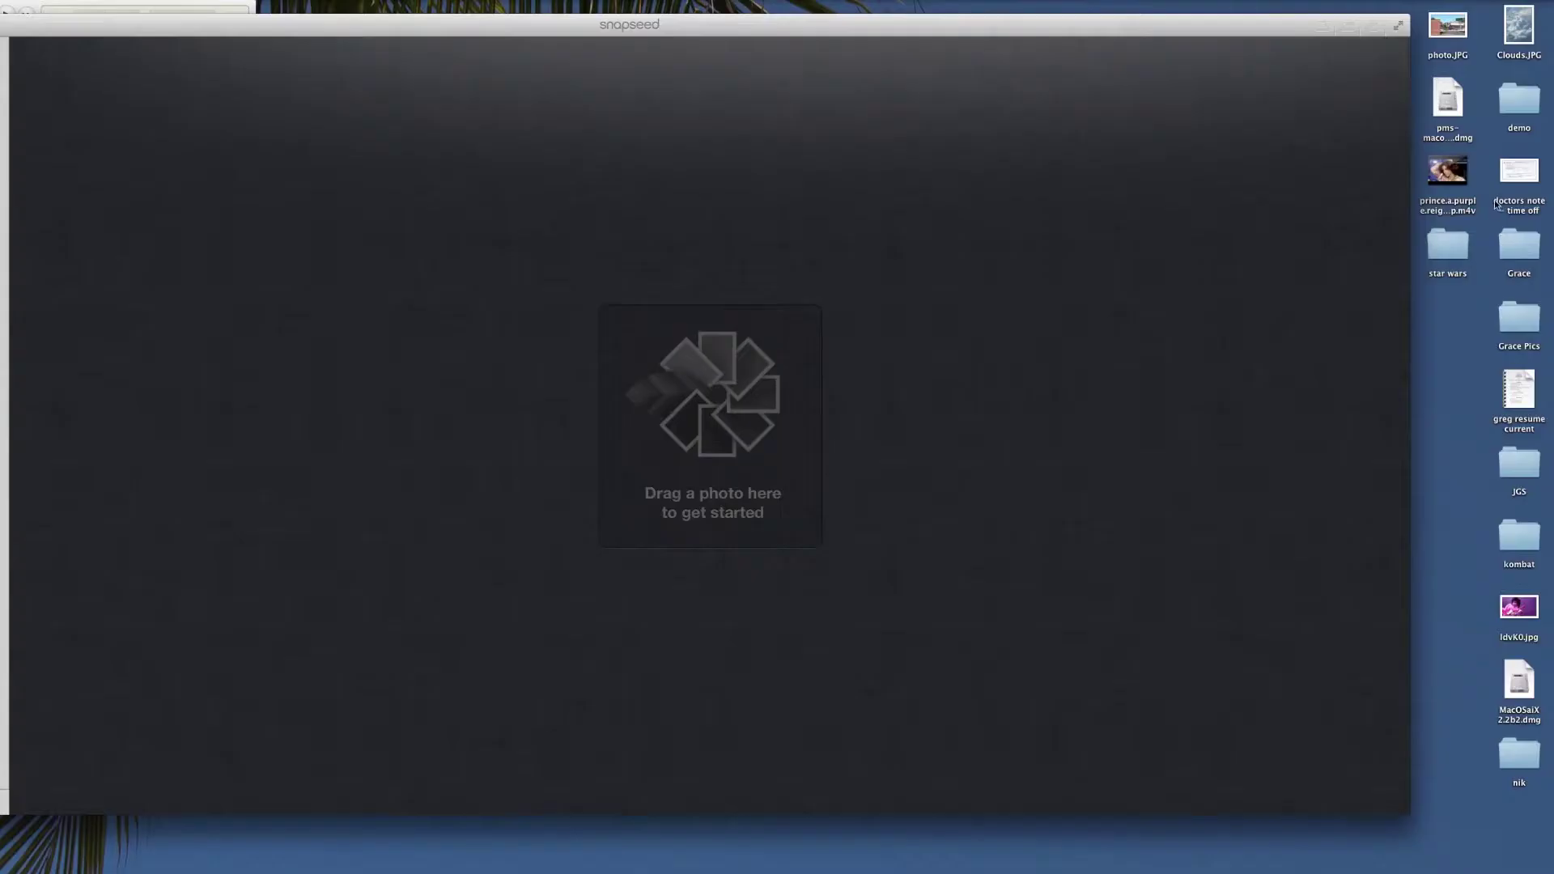
Drag _MG_4903.jpg from the desktop demo folder into Snapseed and open Tune Image
{"action": "left_click", "coordinate": [1522, 98]}
{"action": "double_click", "coordinate": [1520, 101]}
{"action": "left_click_drag", "start_coordinate": [830, 361], "coordinate": [1553, 275]}
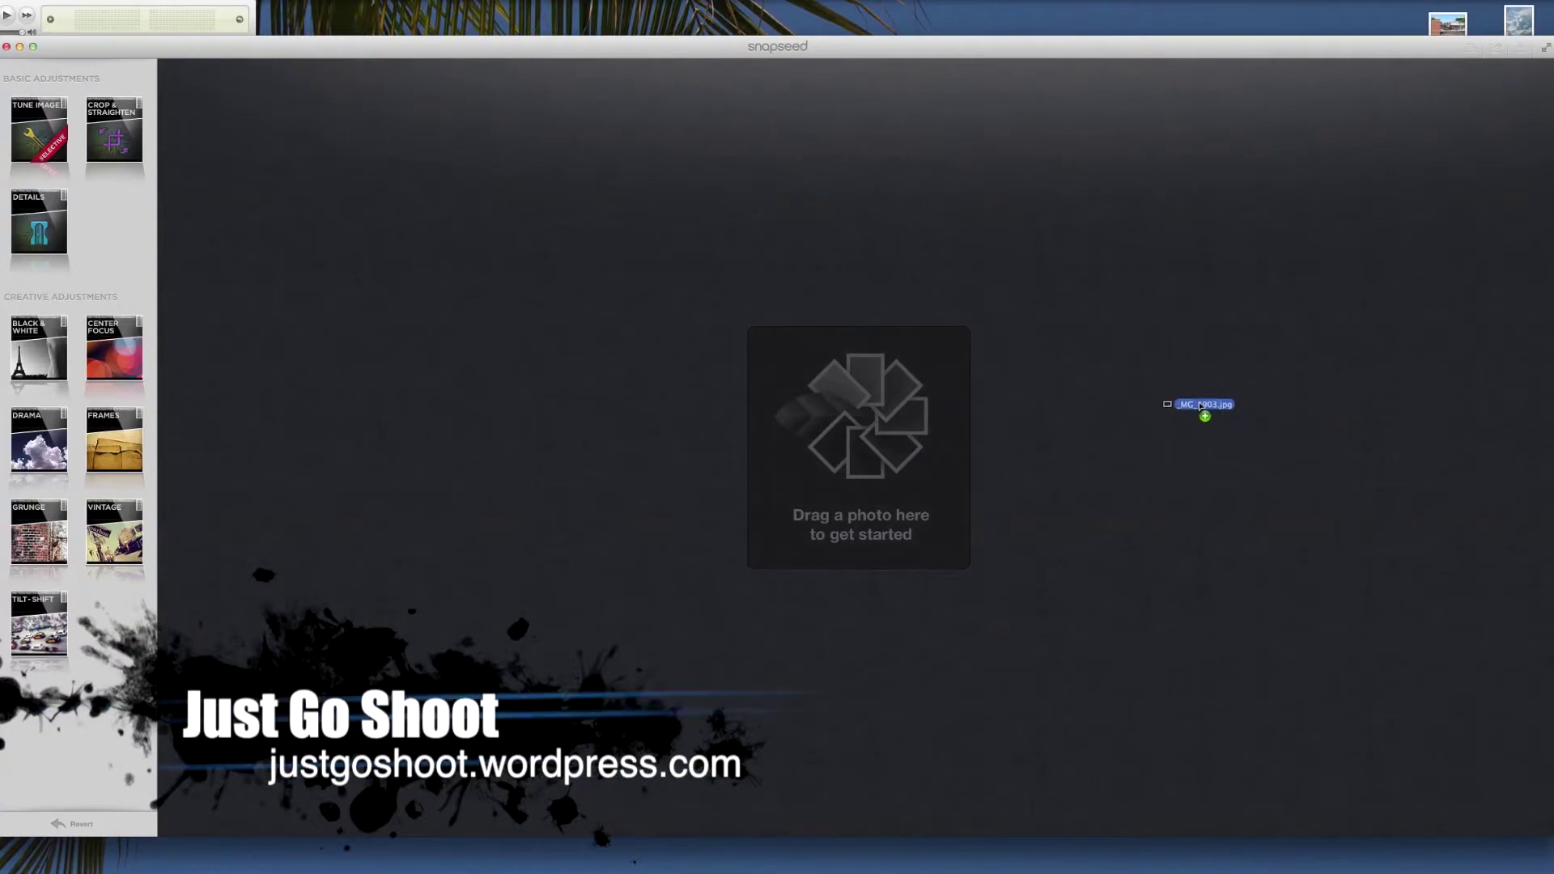
{"action": "left_click_drag", "start_coordinate": [1201, 407], "coordinate": [894, 467]}
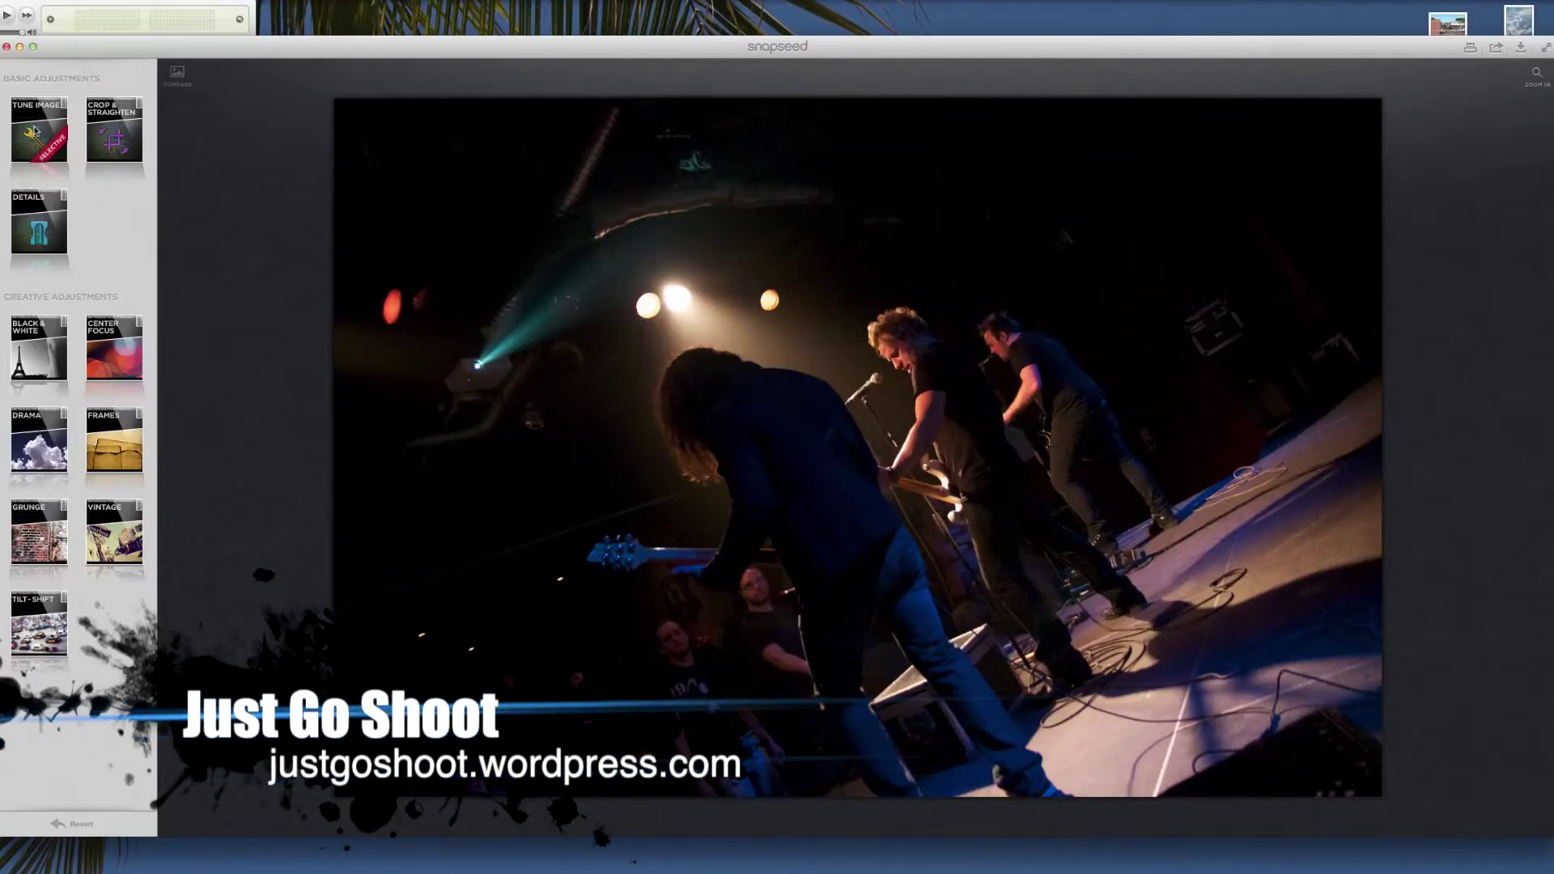
{"action": "left_click", "coordinate": [34, 130]}
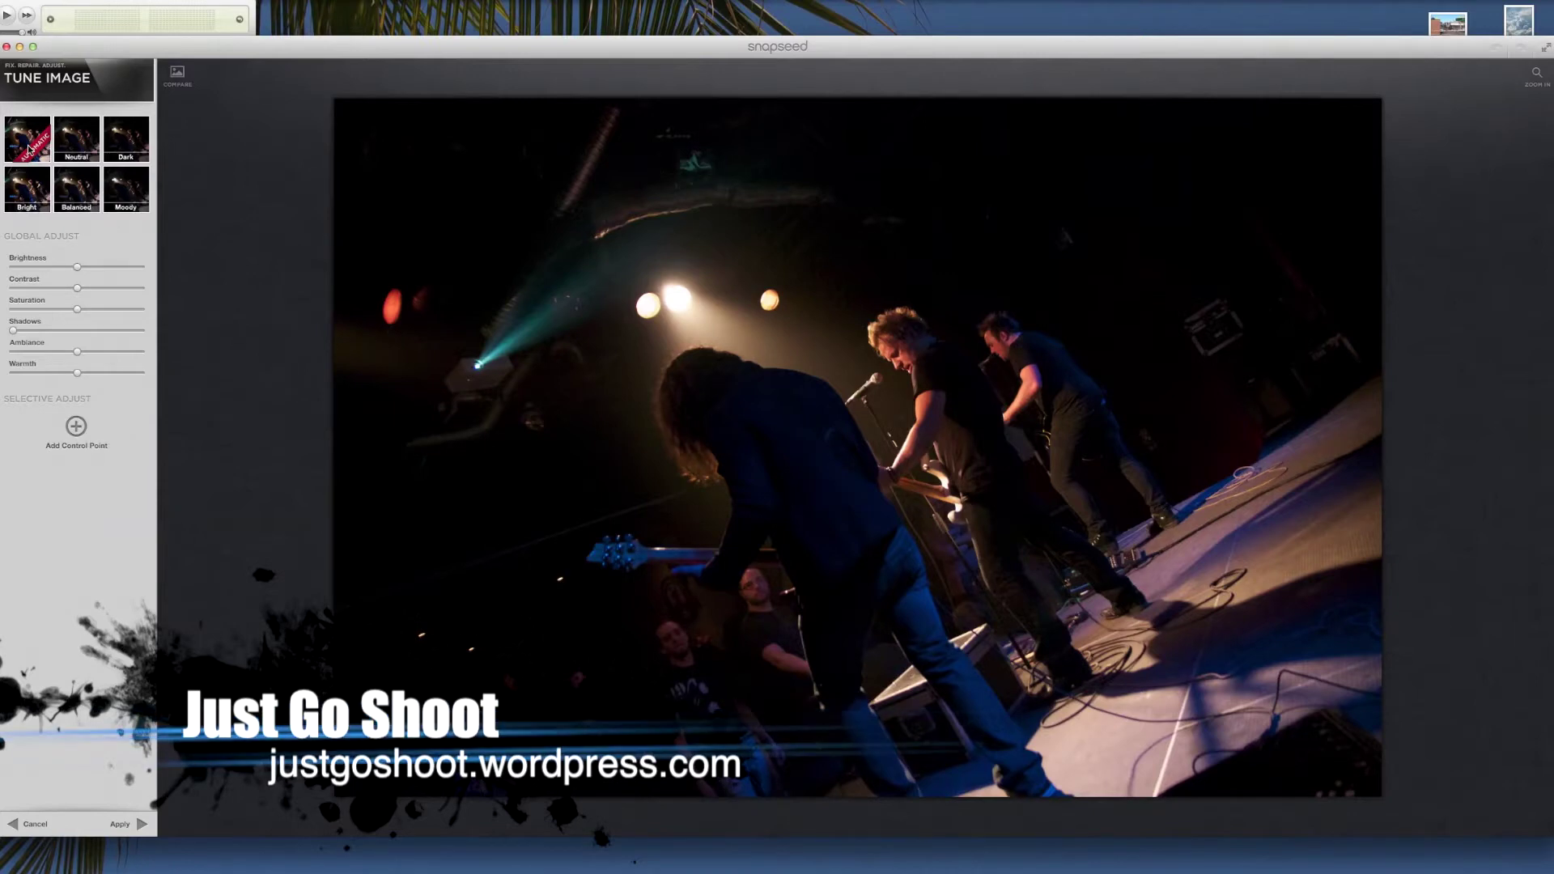
Apply Automatic tuning, compare with the original, discard it and reopen Tune Image
{"action": "left_click", "coordinate": [29, 148]}
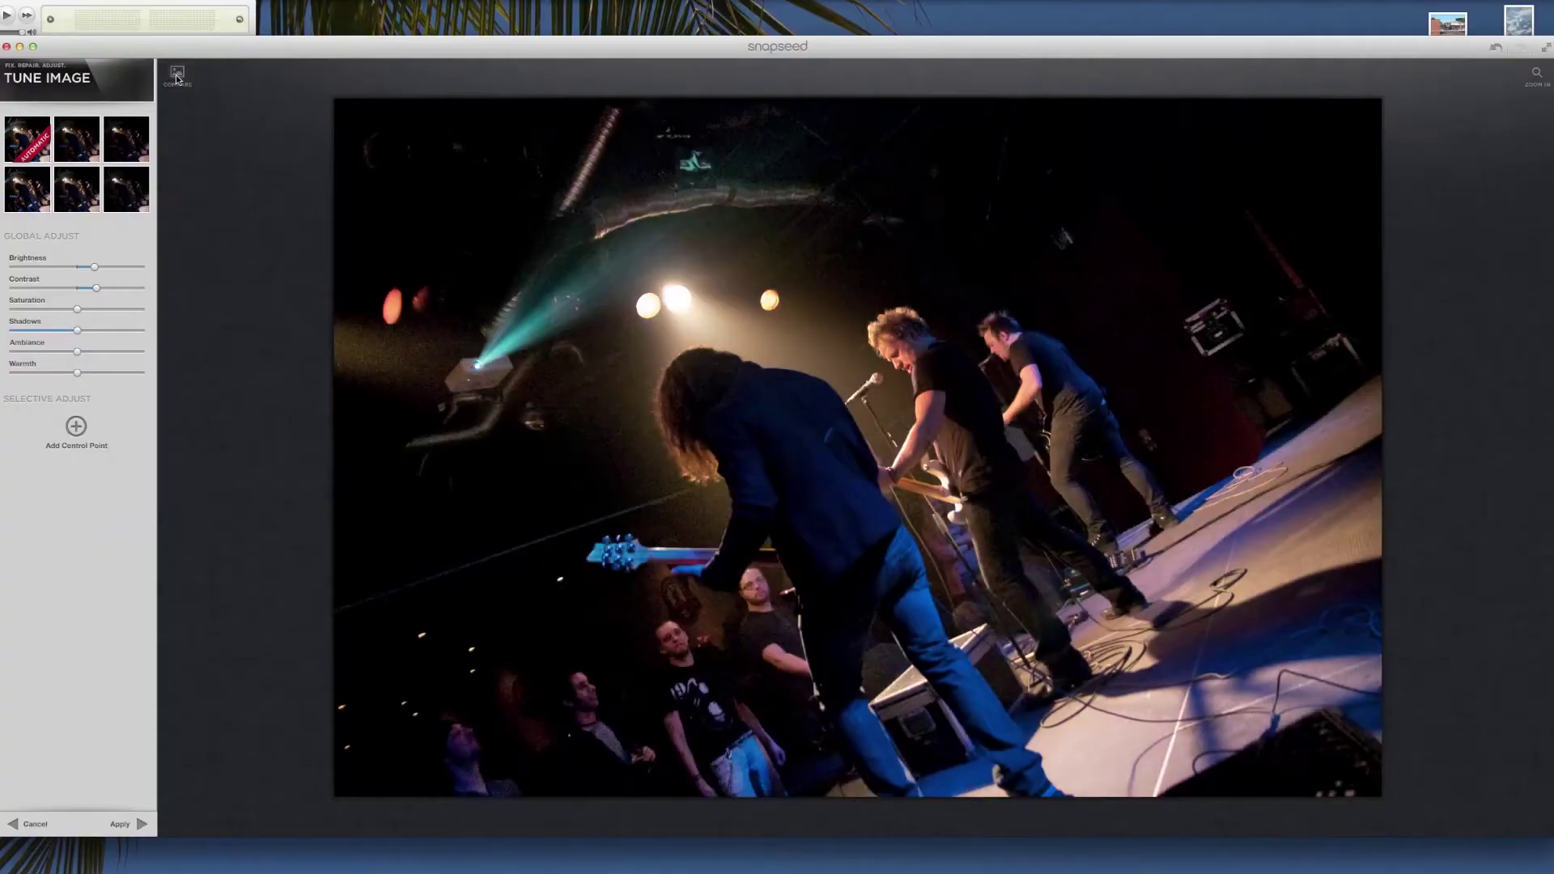
{"action": "left_click_drag", "start_coordinate": [177, 75], "coordinate": [176, 74]}
{"action": "left_click", "coordinate": [35, 824]}
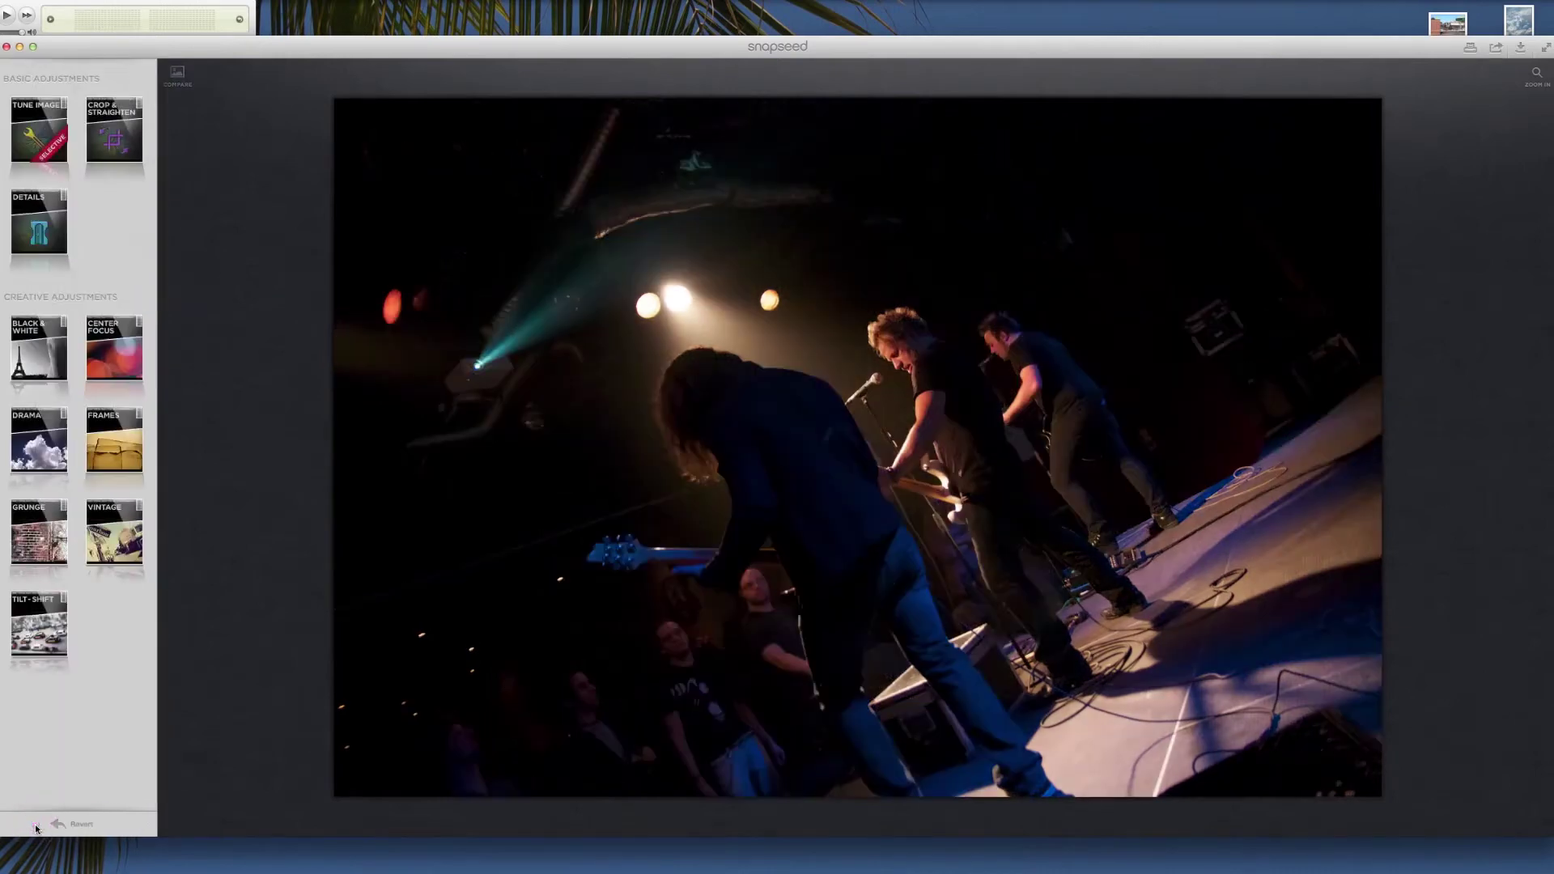
{"action": "left_click", "coordinate": [37, 127]}
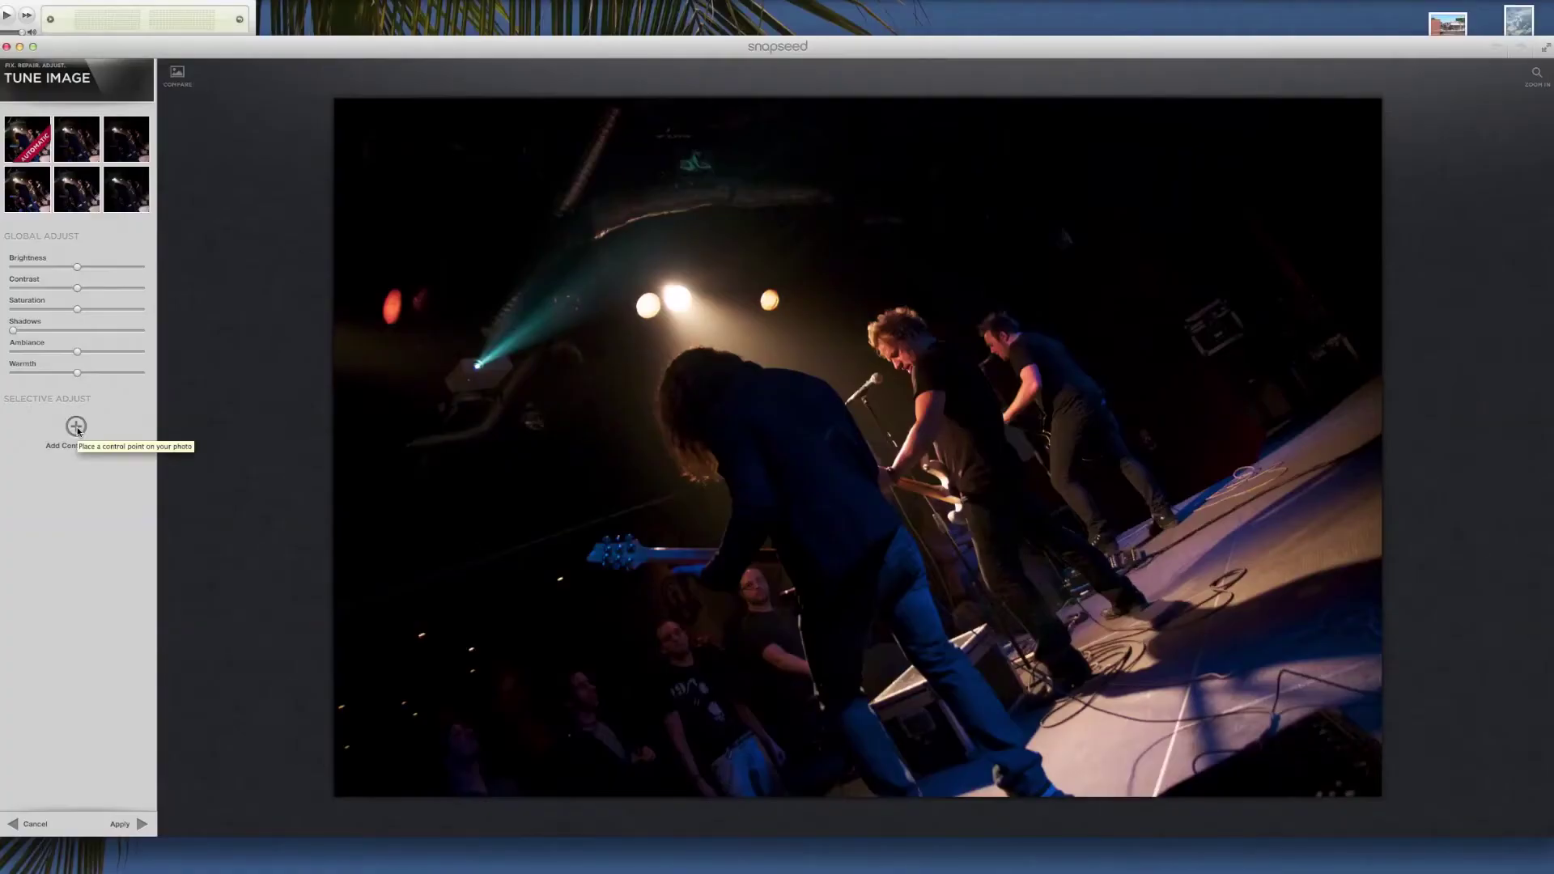
Place an enlarged control point on the stage lights, raising saturation to 64 and brightness
{"action": "left_click", "coordinate": [76, 428]}
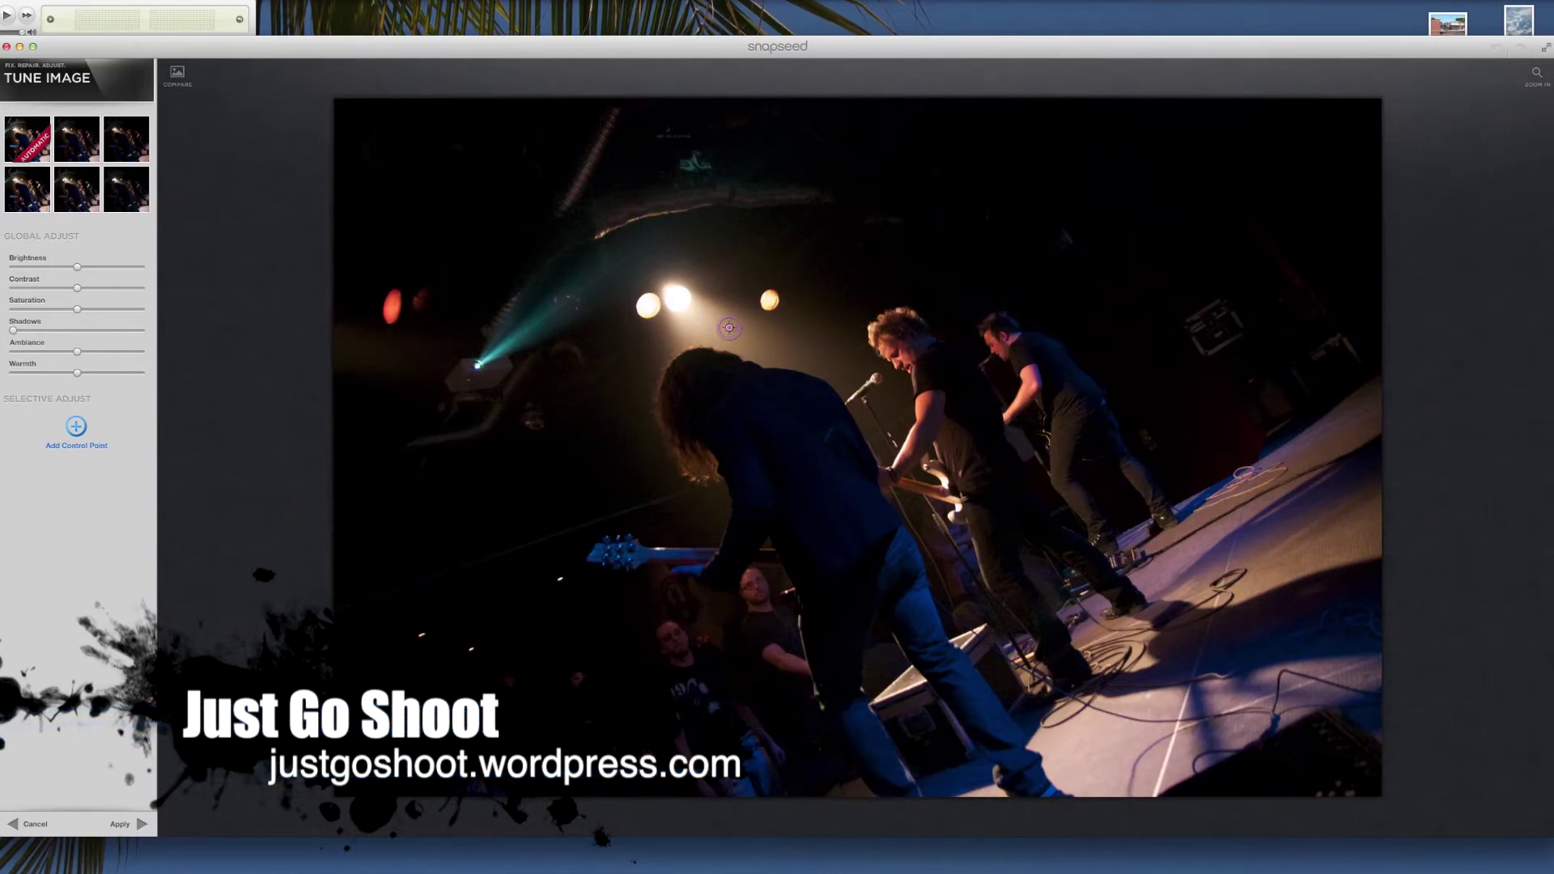
{"action": "left_click", "coordinate": [791, 421]}
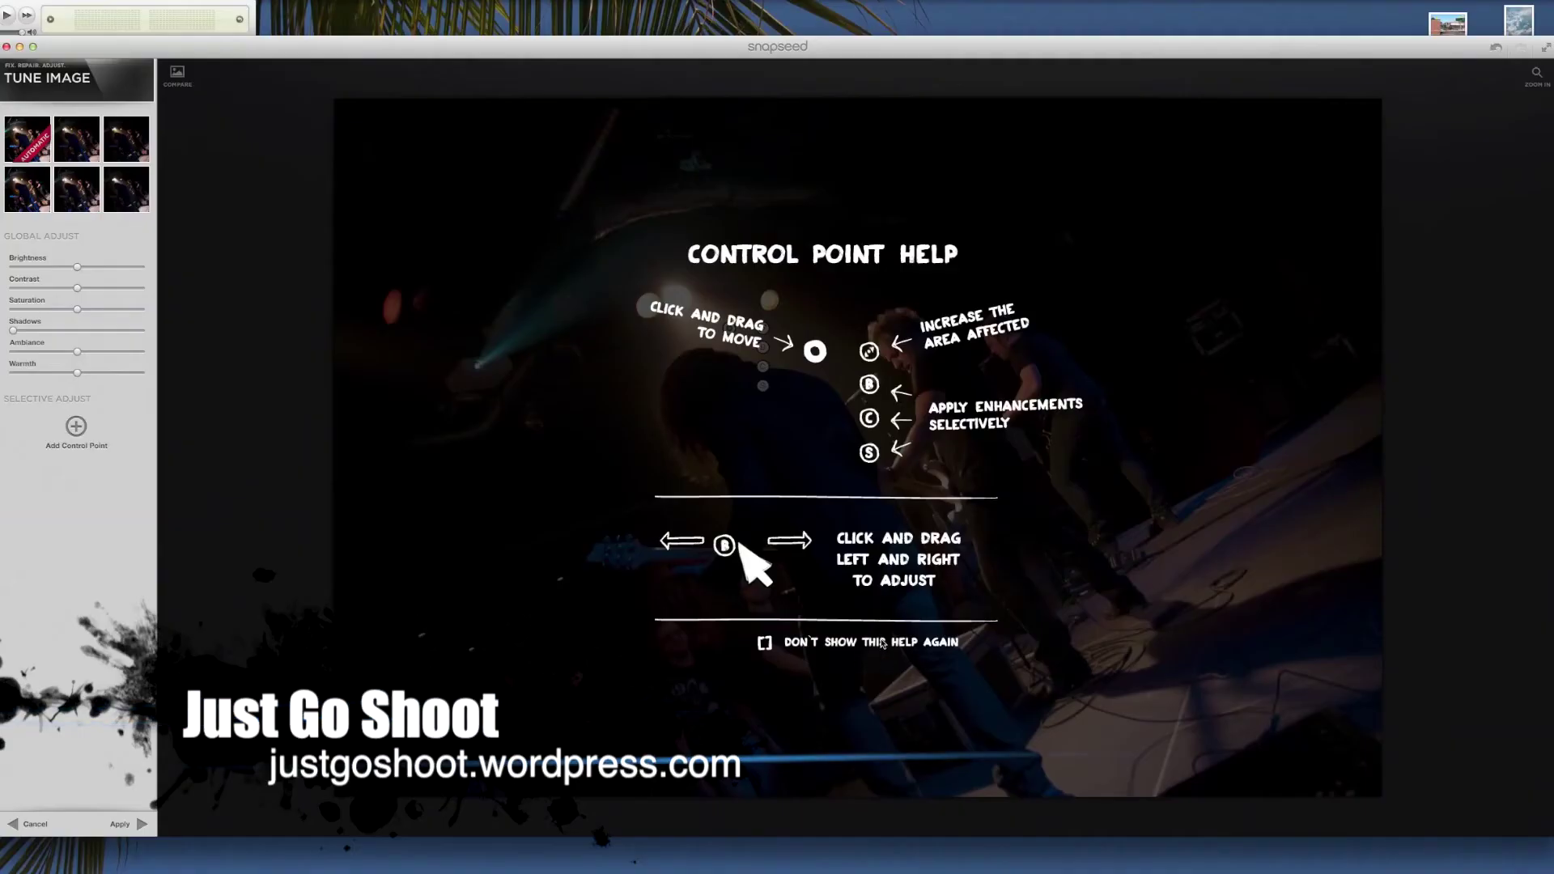
{"action": "left_click", "coordinate": [829, 459]}
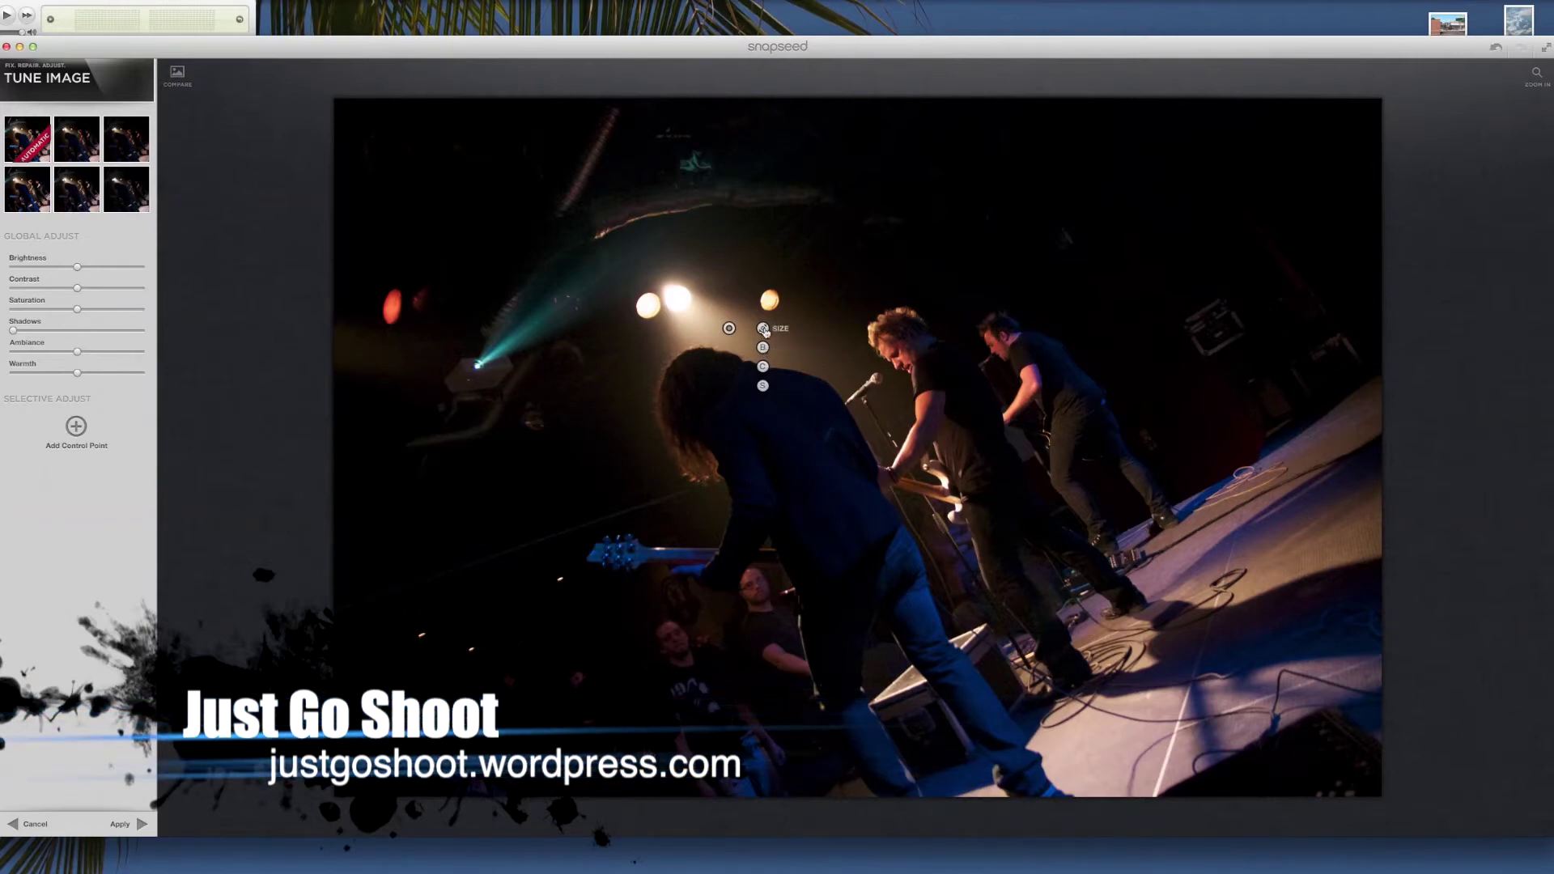
{"action": "mouse_move", "coordinate": [764, 330]}
{"action": "left_mouse_down"}
{"action": "mouse_move", "coordinate": [821, 325]}
{"action": "mouse_move", "coordinate": [716, 331]}
{"action": "mouse_move", "coordinate": [780, 330]}
{"action": "mouse_move", "coordinate": [765, 332]}
{"action": "left_mouse_up"}
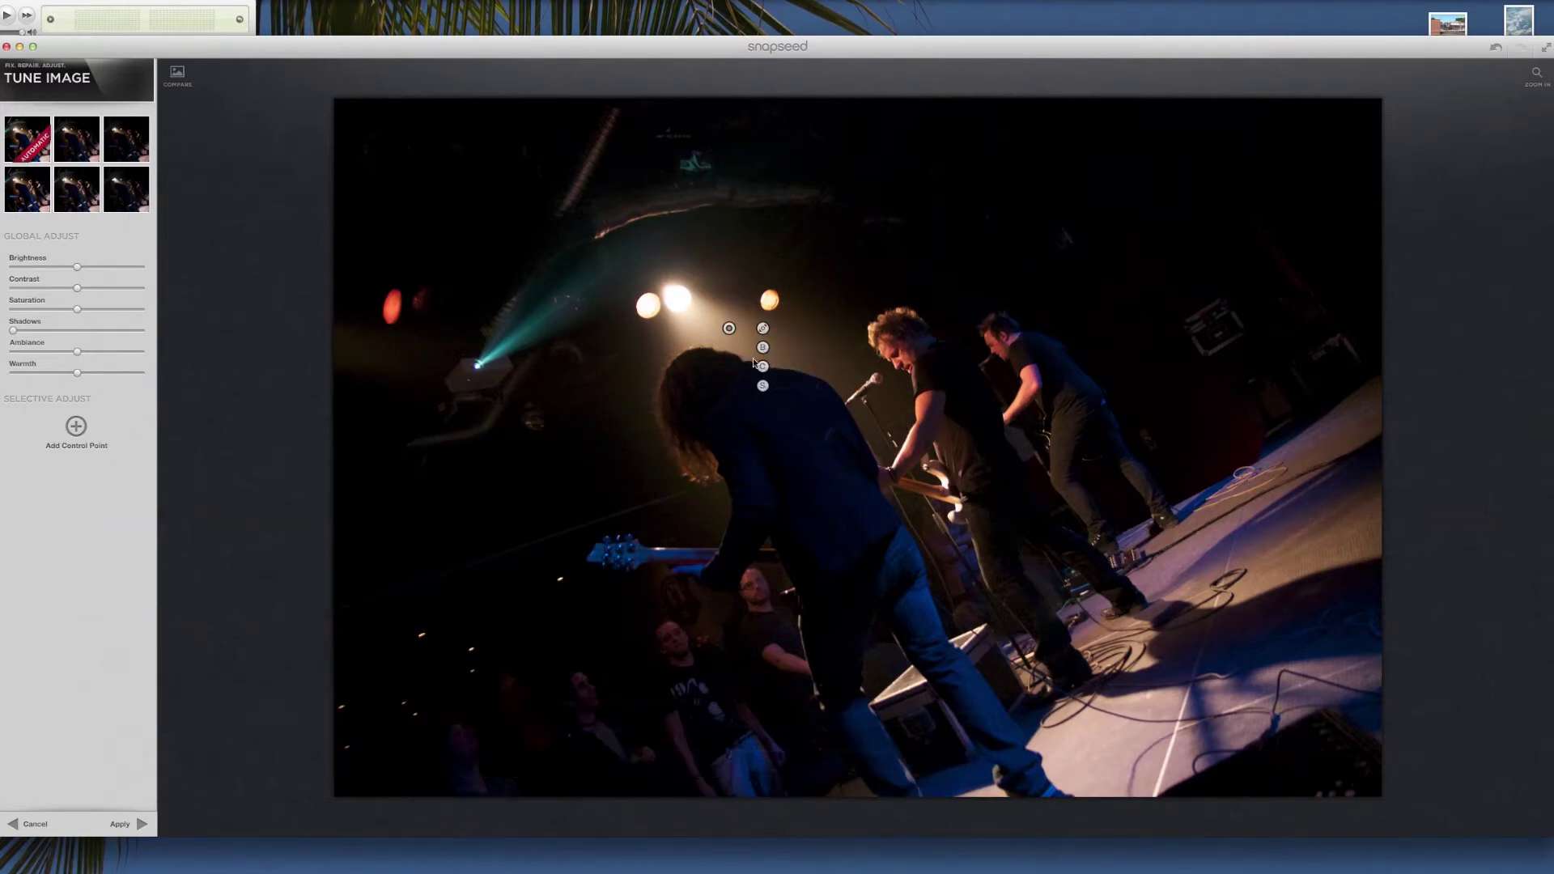
{"action": "left_click_drag", "start_coordinate": [764, 392], "coordinate": [808, 386]}
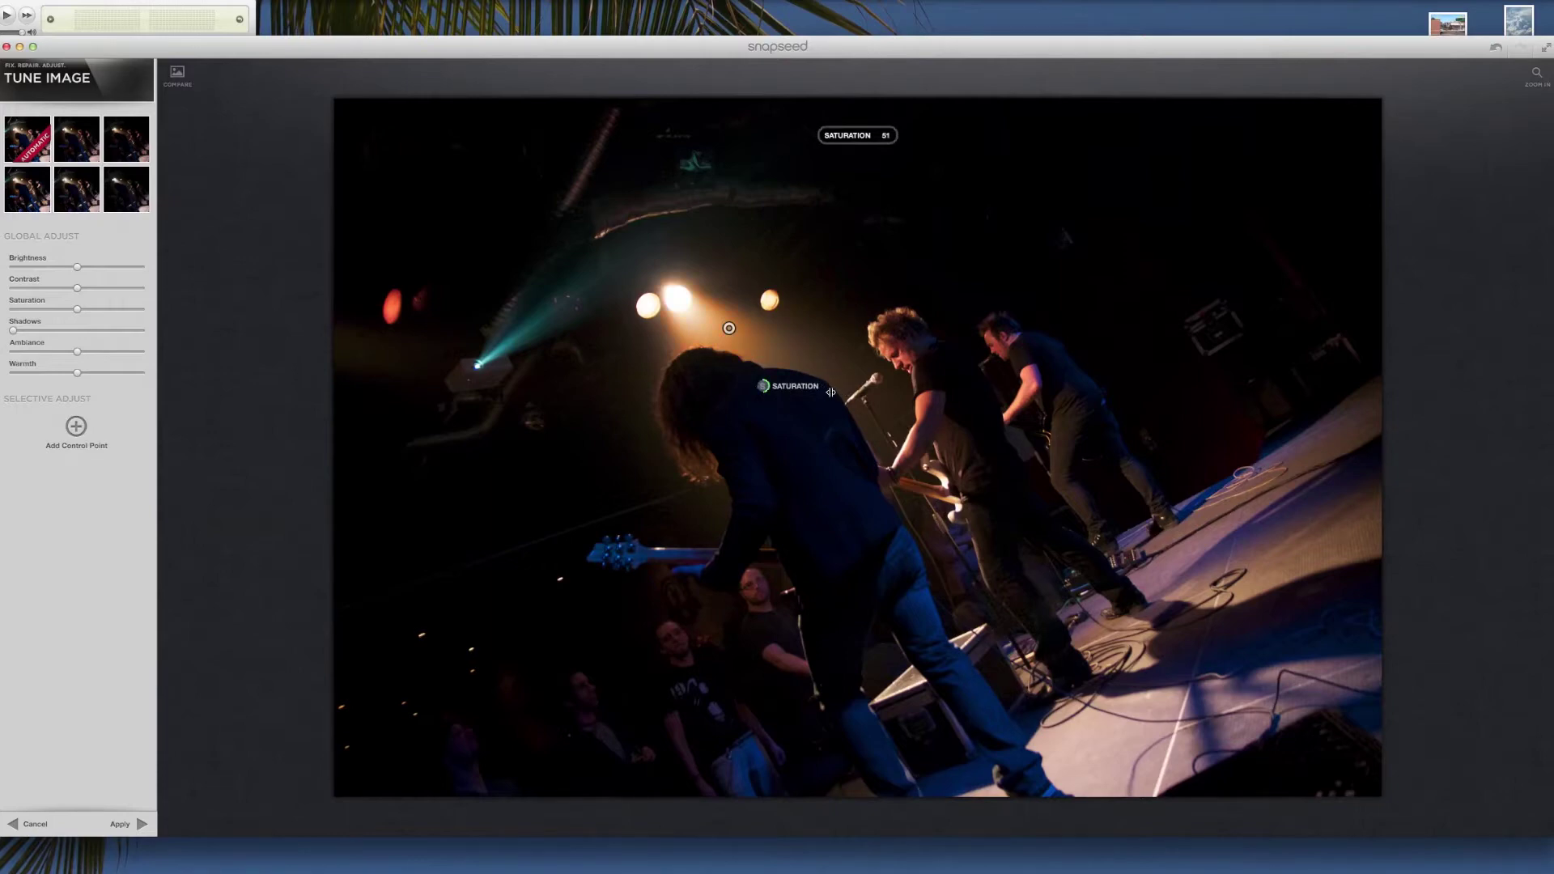
{"action": "left_click_drag", "start_coordinate": [841, 394], "coordinate": [841, 393]}
{"action": "left_click_drag", "start_coordinate": [763, 349], "coordinate": [798, 369]}
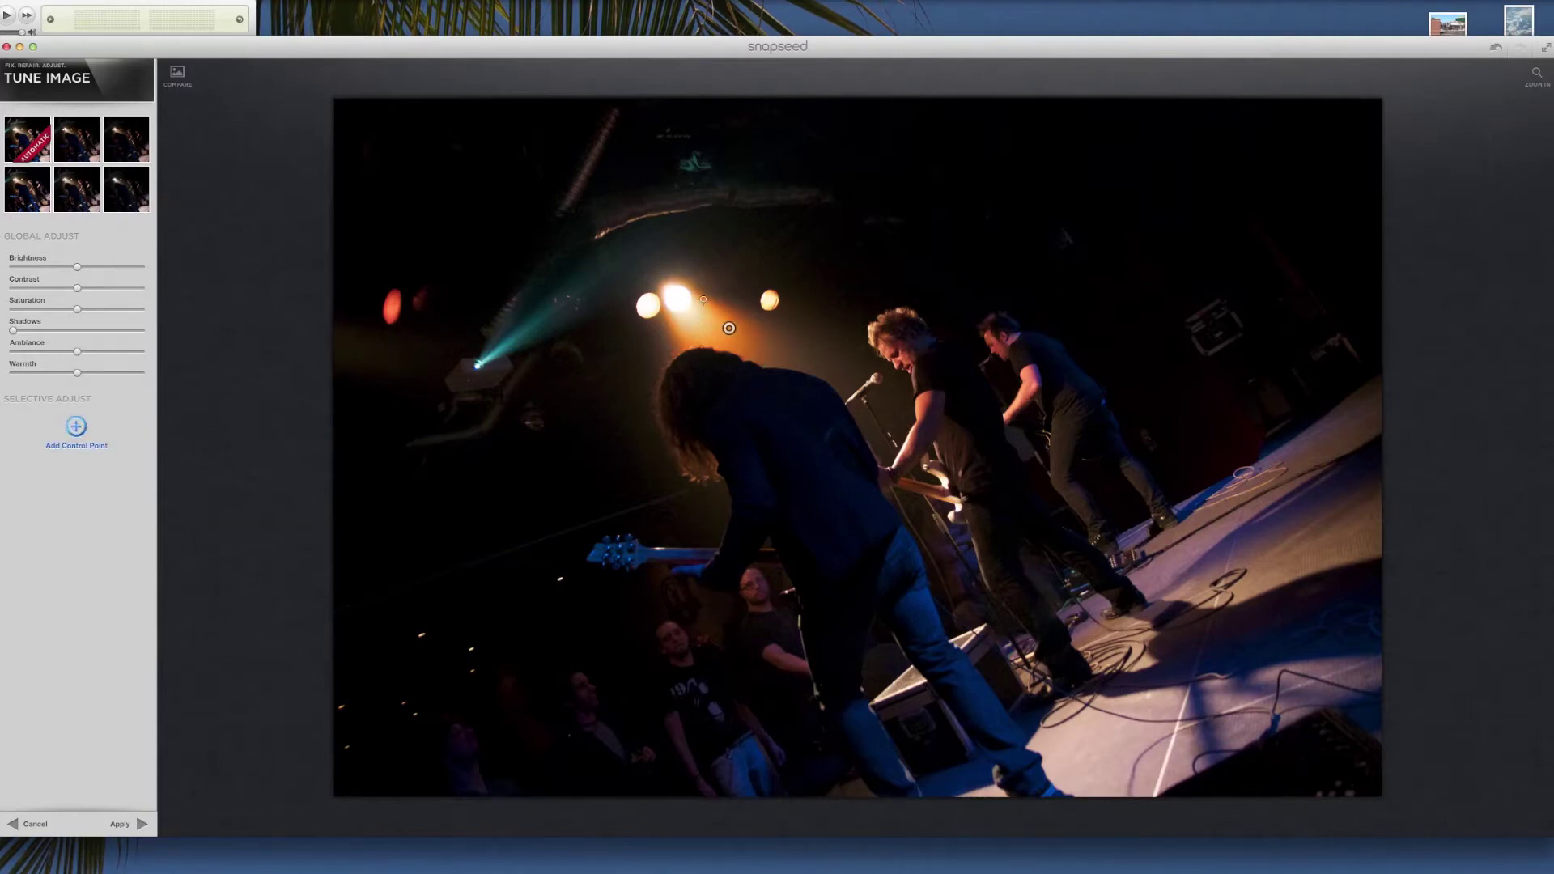
Add a crowd control point with contrast 34, then cancel all tuning adjustments
{"action": "left_click", "coordinate": [432, 525]}
{"action": "left_click_drag", "start_coordinate": [466, 530], "coordinate": [519, 524]}
{"action": "left_click_drag", "start_coordinate": [466, 569], "coordinate": [505, 565]}
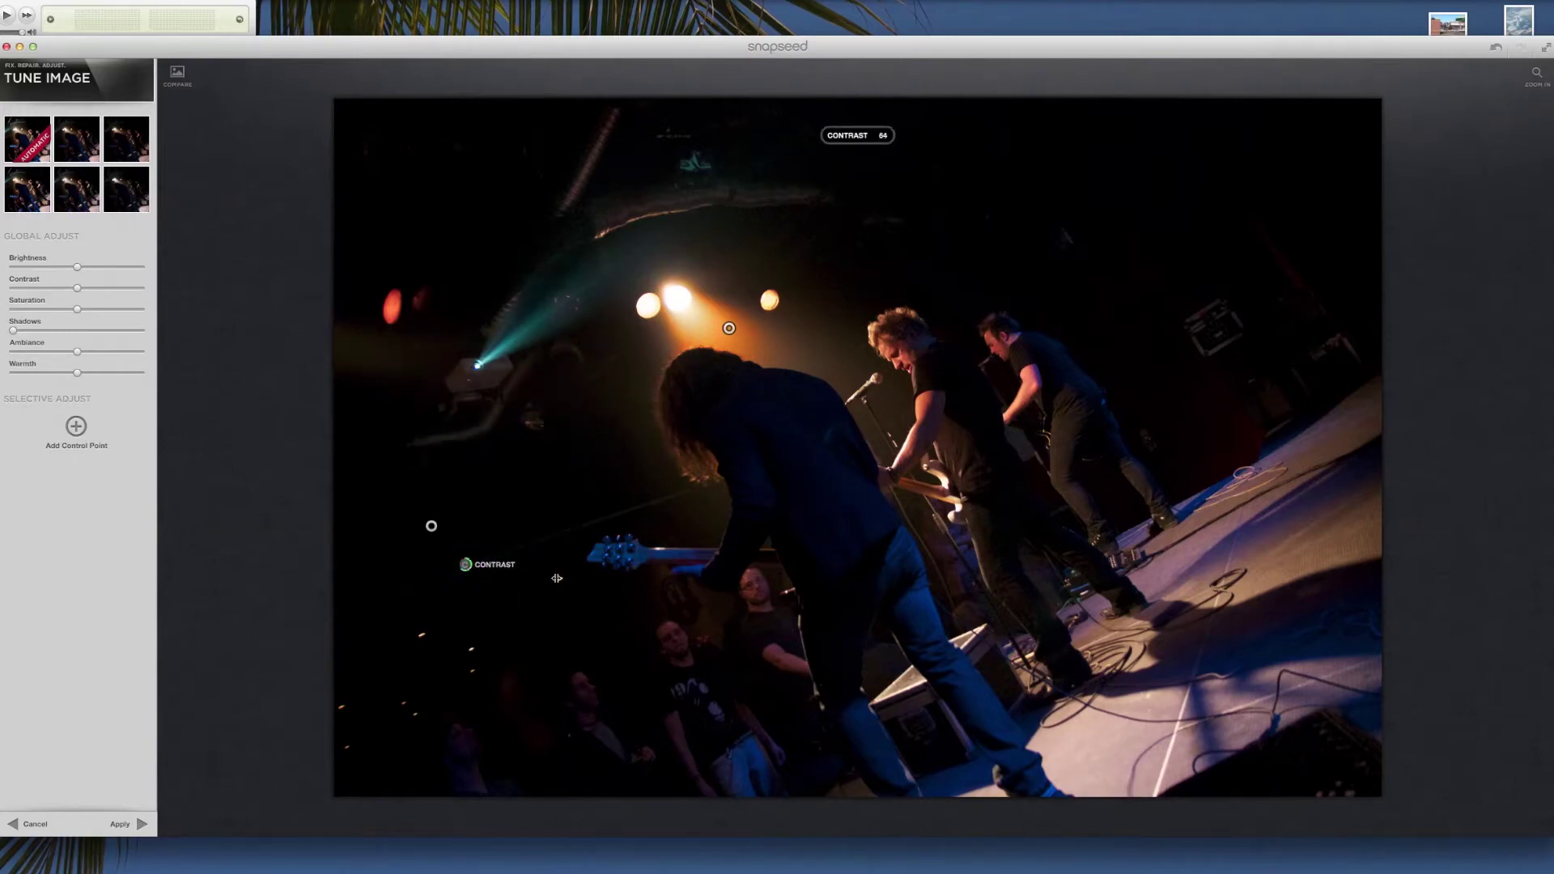
{"action": "left_click_drag", "start_coordinate": [515, 581], "coordinate": [677, 582]}
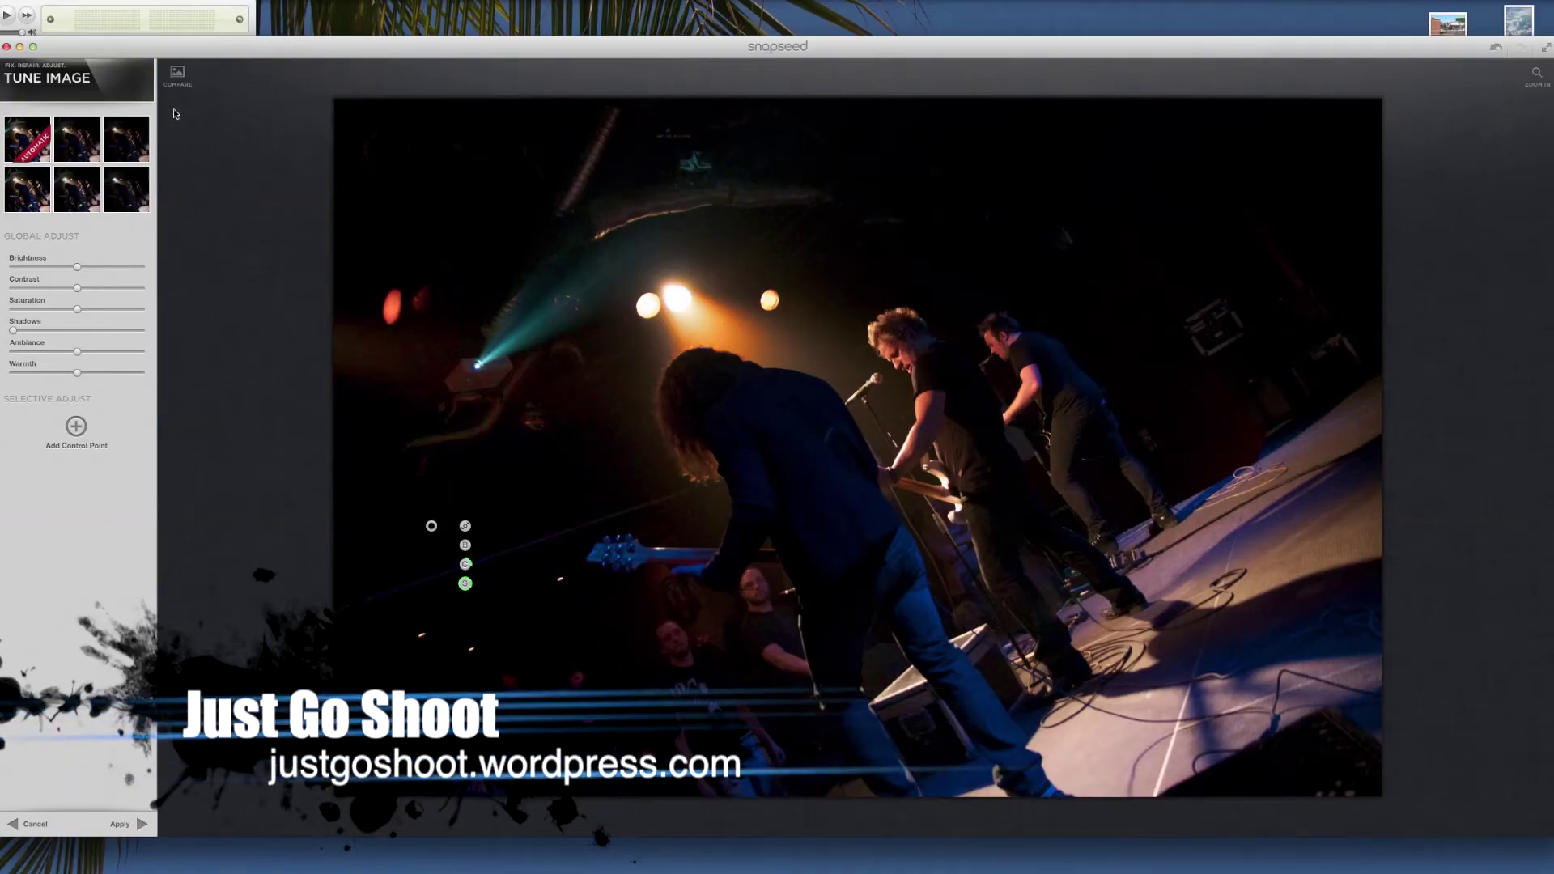
{"action": "left_click", "coordinate": [36, 824]}
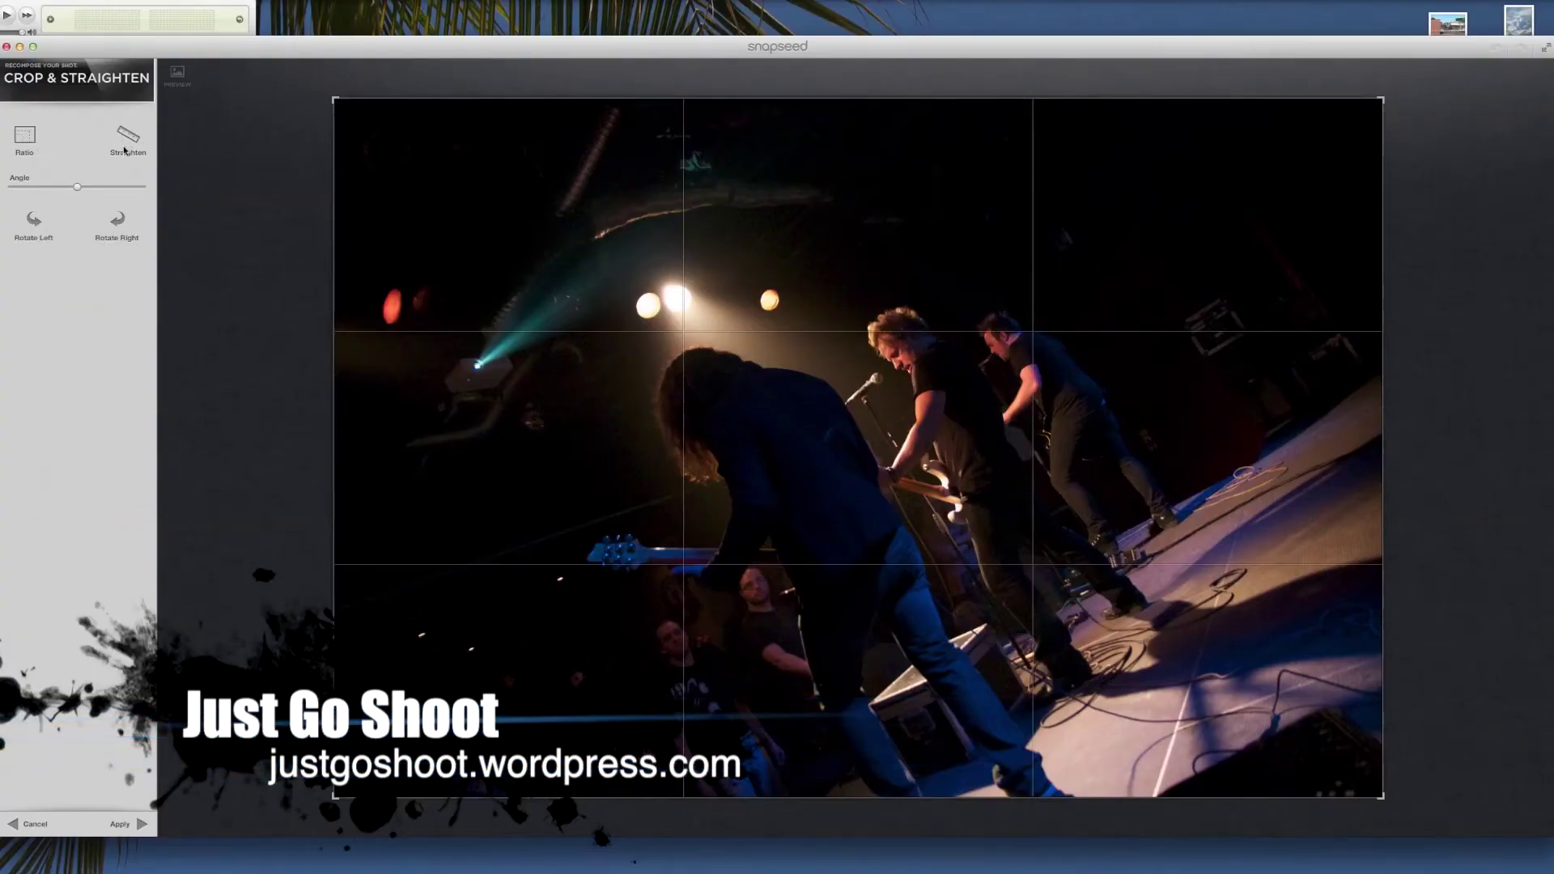
Check aspect ratios and the straighten angle, then leave the crop at original framing
{"action": "left_click", "coordinate": [24, 135]}
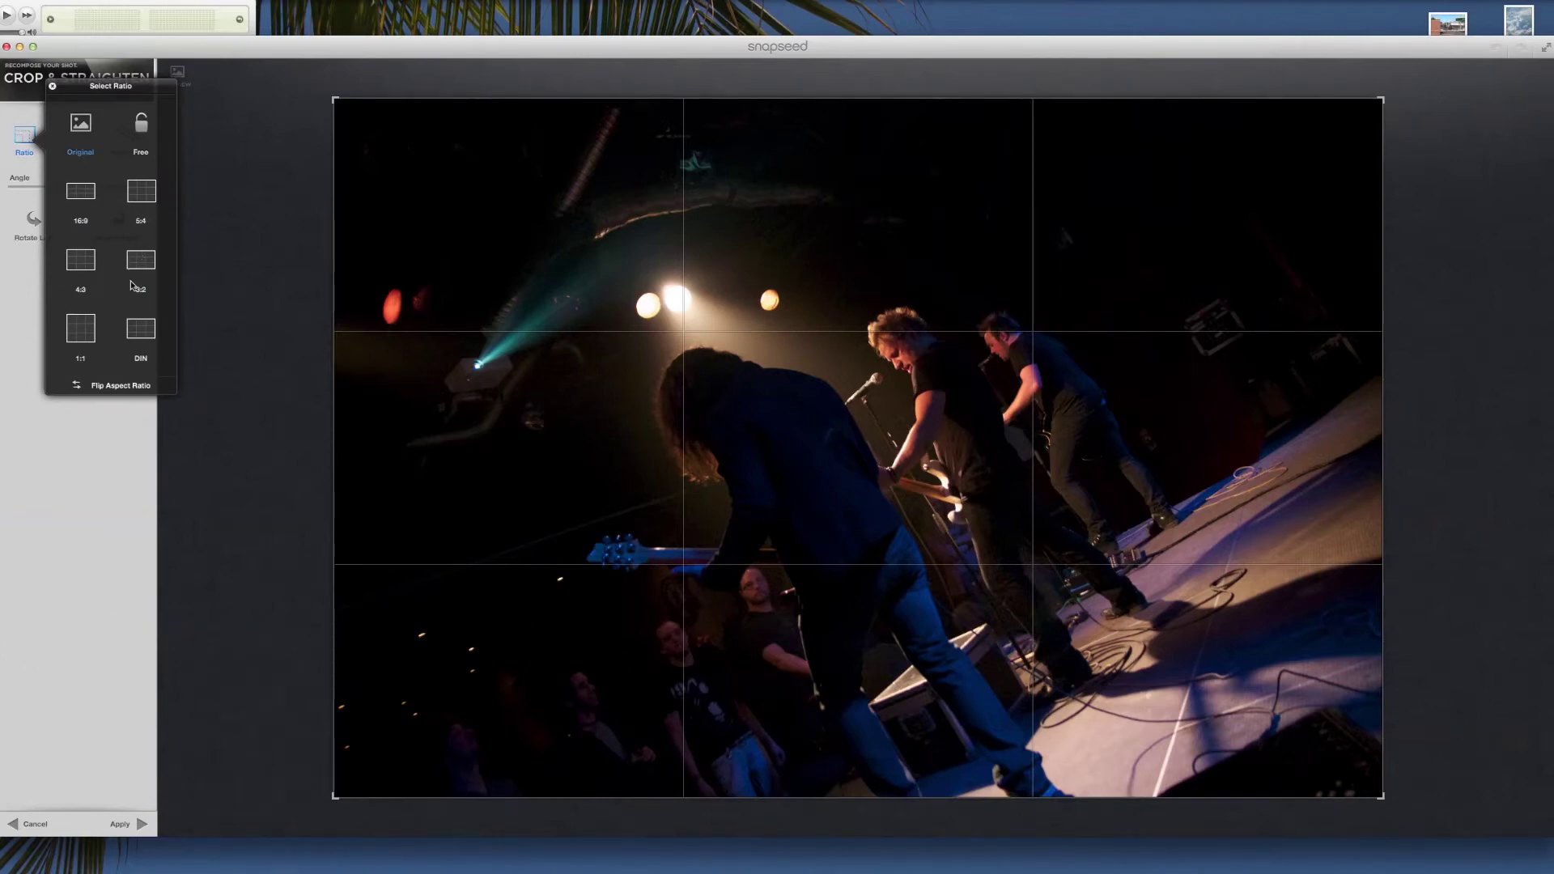
{"action": "left_click", "coordinate": [52, 86]}
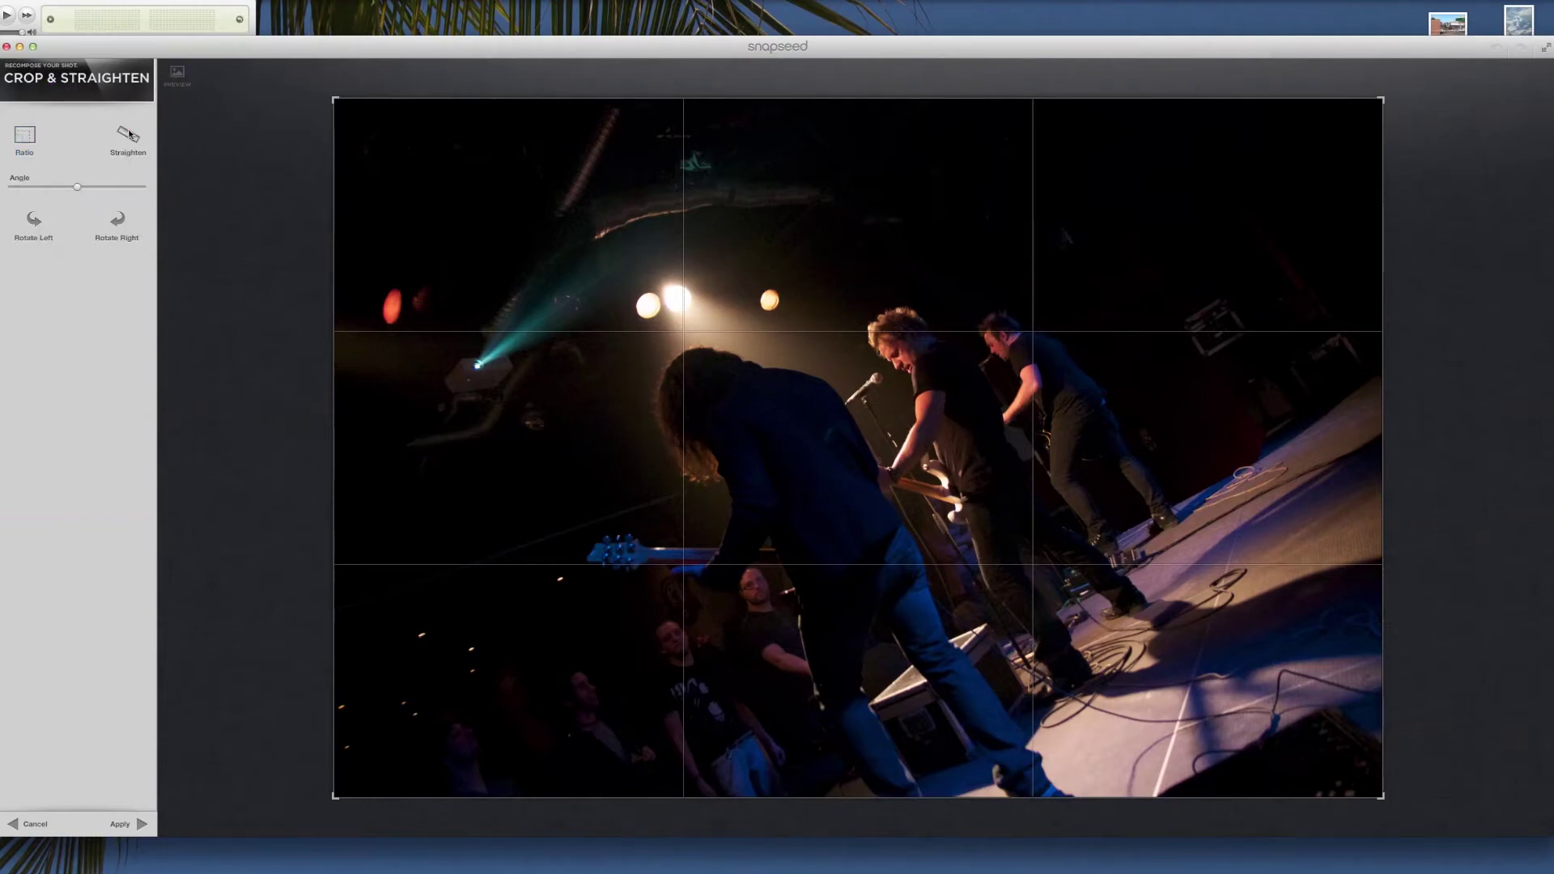
{"action": "mouse_move", "coordinate": [76, 191]}
{"action": "left_mouse_down"}
{"action": "mouse_move", "coordinate": [109, 192]}
{"action": "mouse_move", "coordinate": [84, 194]}
{"action": "left_mouse_up"}
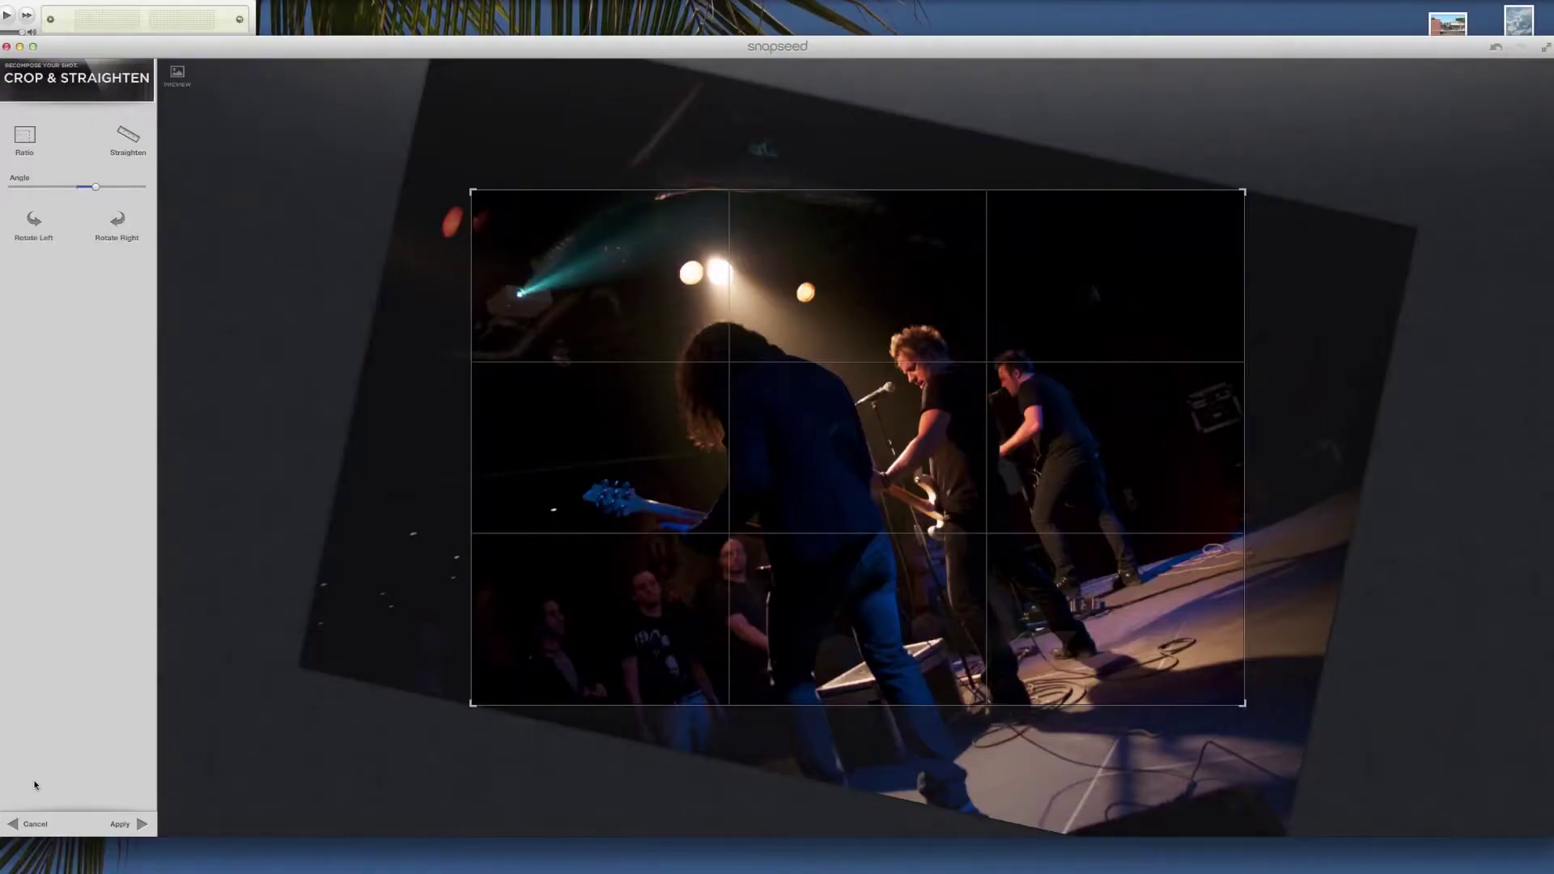
{"action": "left_click", "coordinate": [36, 827]}
Try Details with Sharpness about 60% and Structure at minimum, then discard it
{"action": "left_click", "coordinate": [39, 223]}
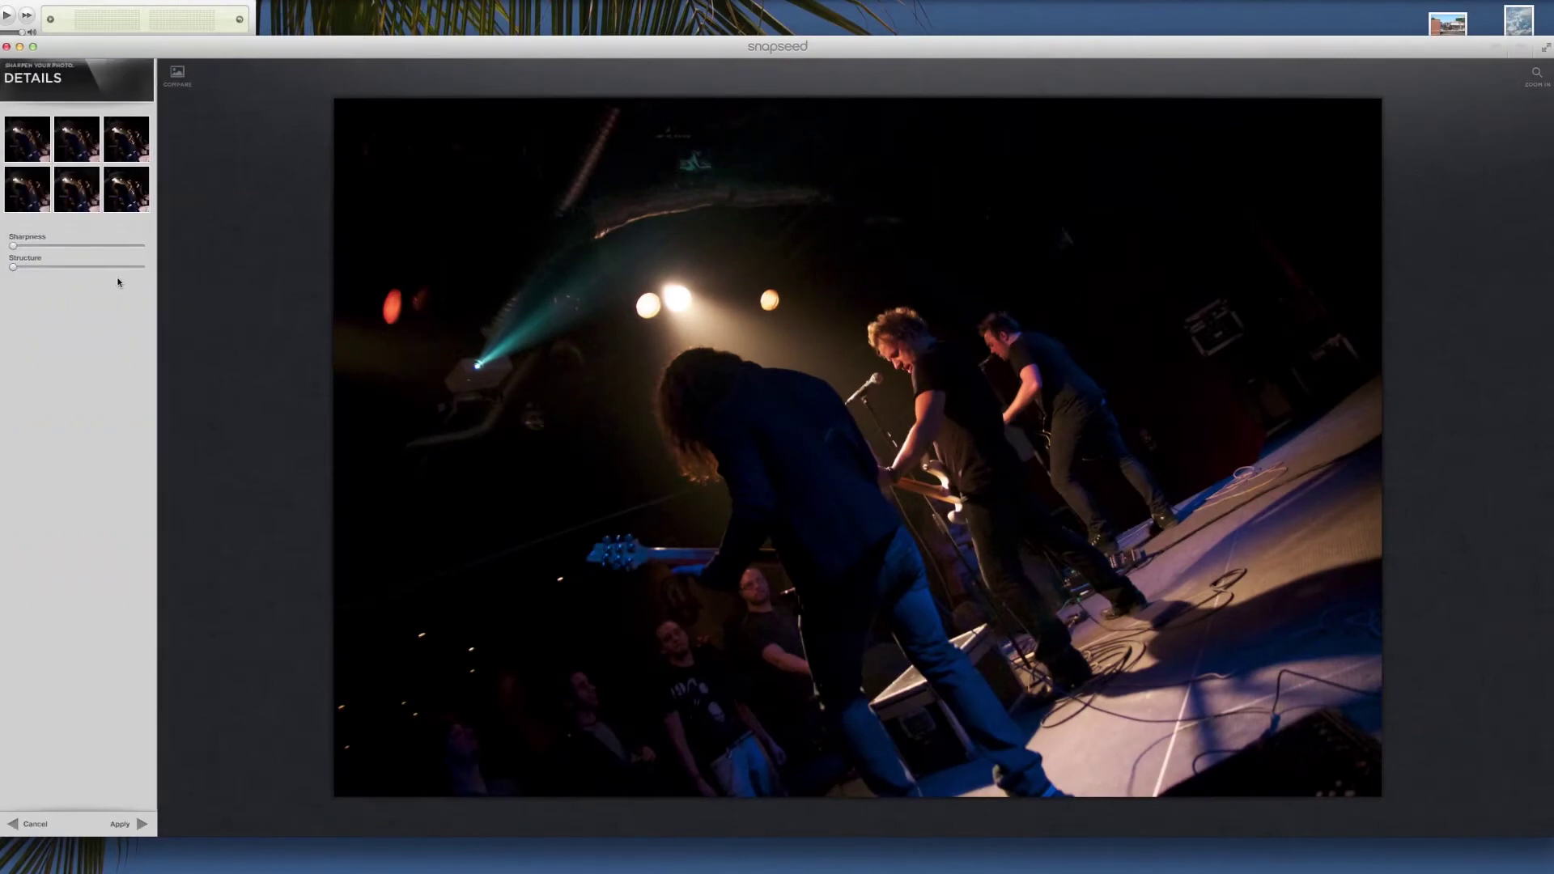
{"action": "left_click_drag", "start_coordinate": [15, 246], "coordinate": [93, 247]}
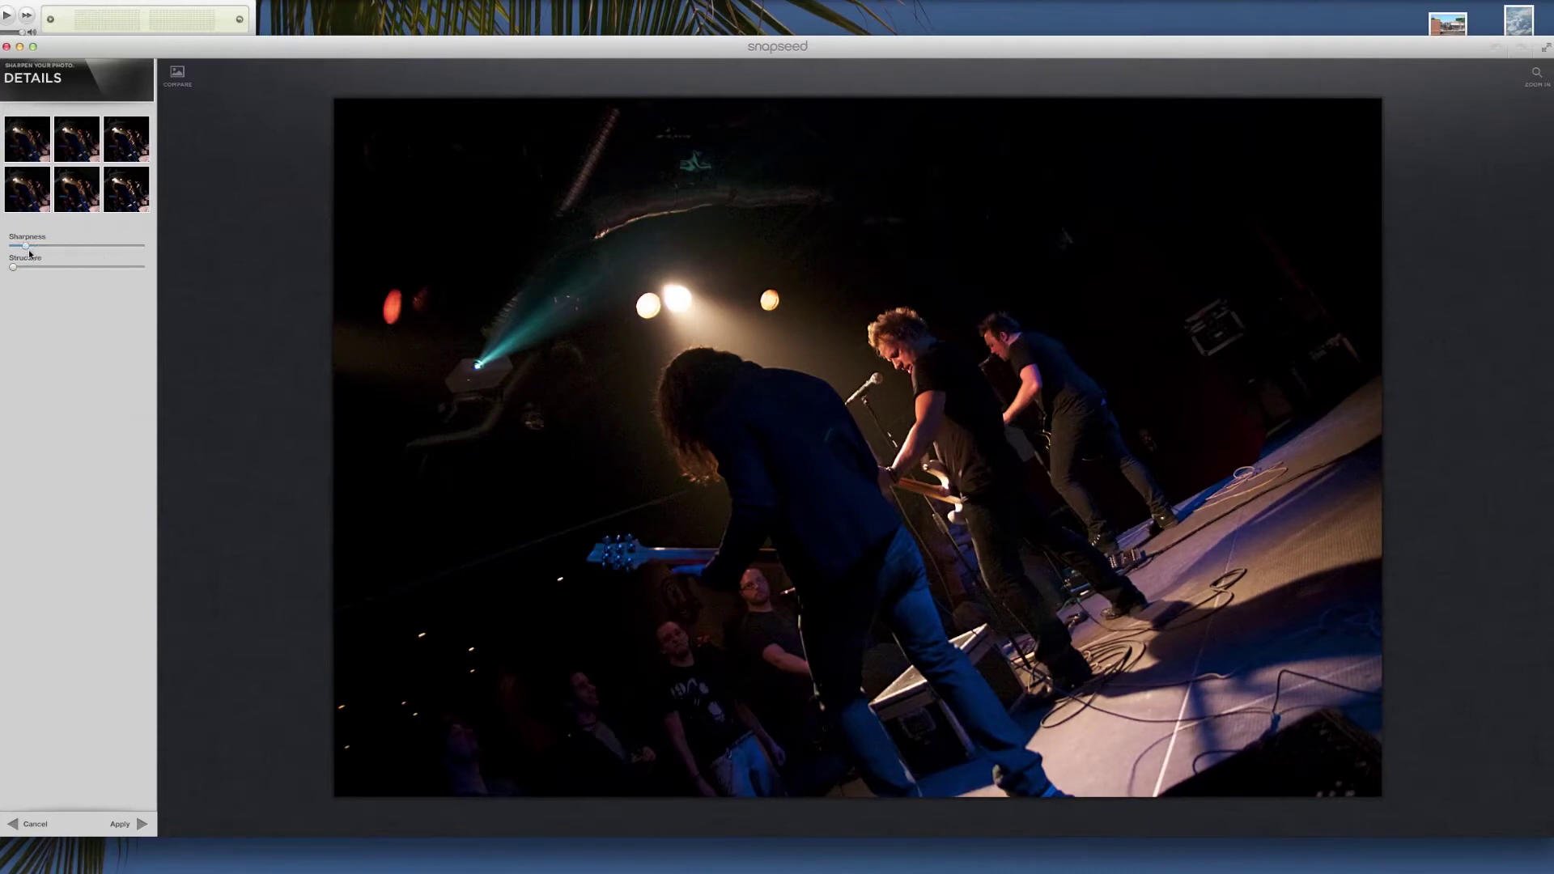
{"action": "mouse_move", "coordinate": [80, 272]}
{"action": "left_mouse_down"}
{"action": "mouse_move", "coordinate": [18, 275]}
{"action": "mouse_move", "coordinate": [83, 280]}
{"action": "mouse_move", "coordinate": [59, 283]}
{"action": "left_mouse_up"}
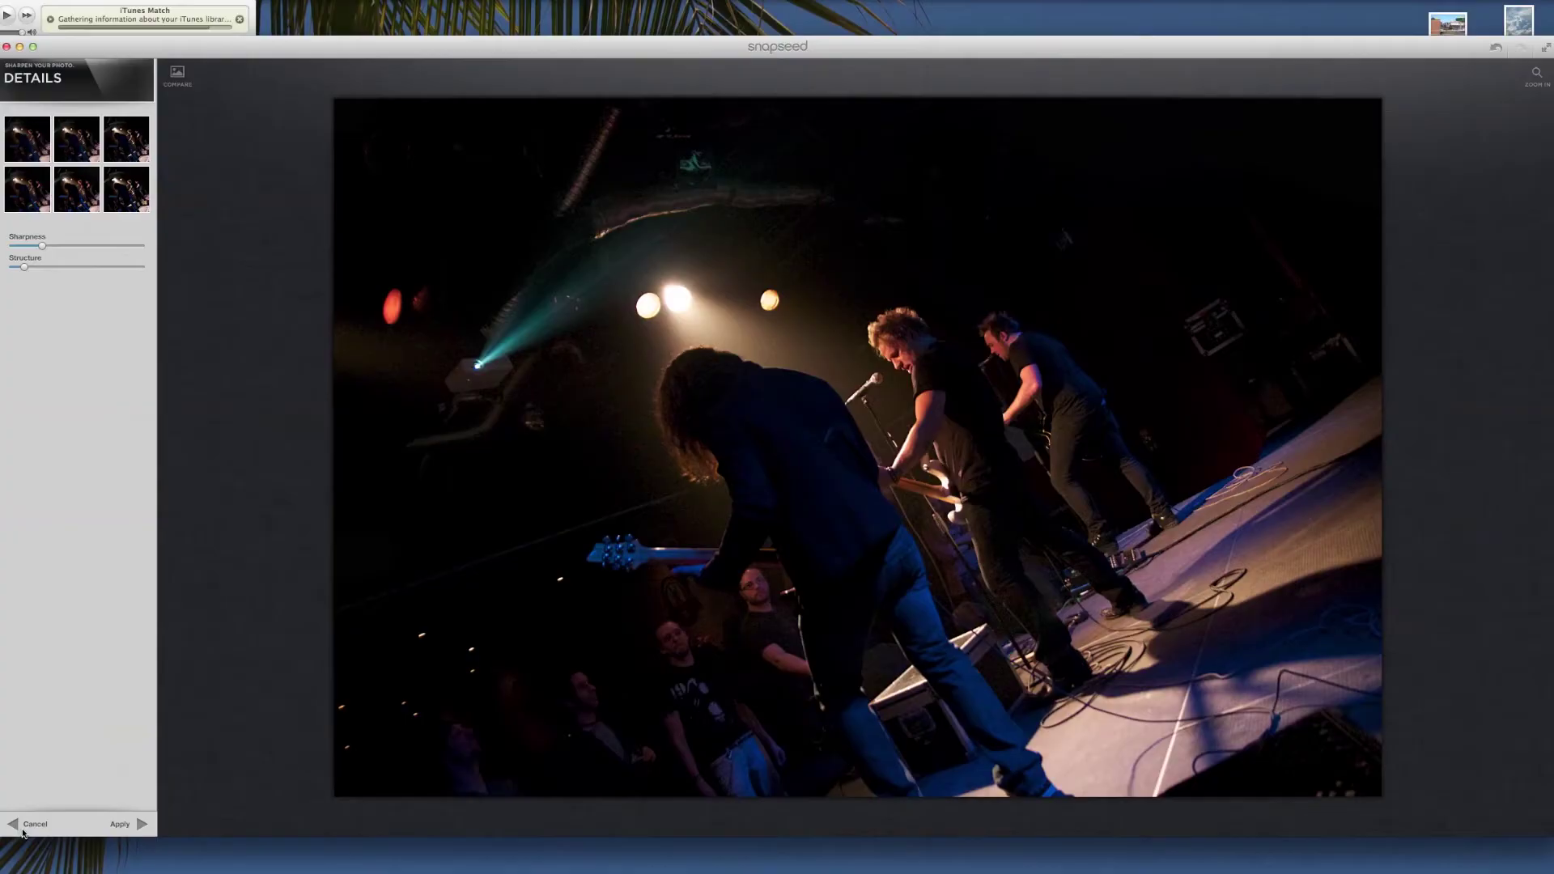
{"action": "left_click", "coordinate": [24, 827]}
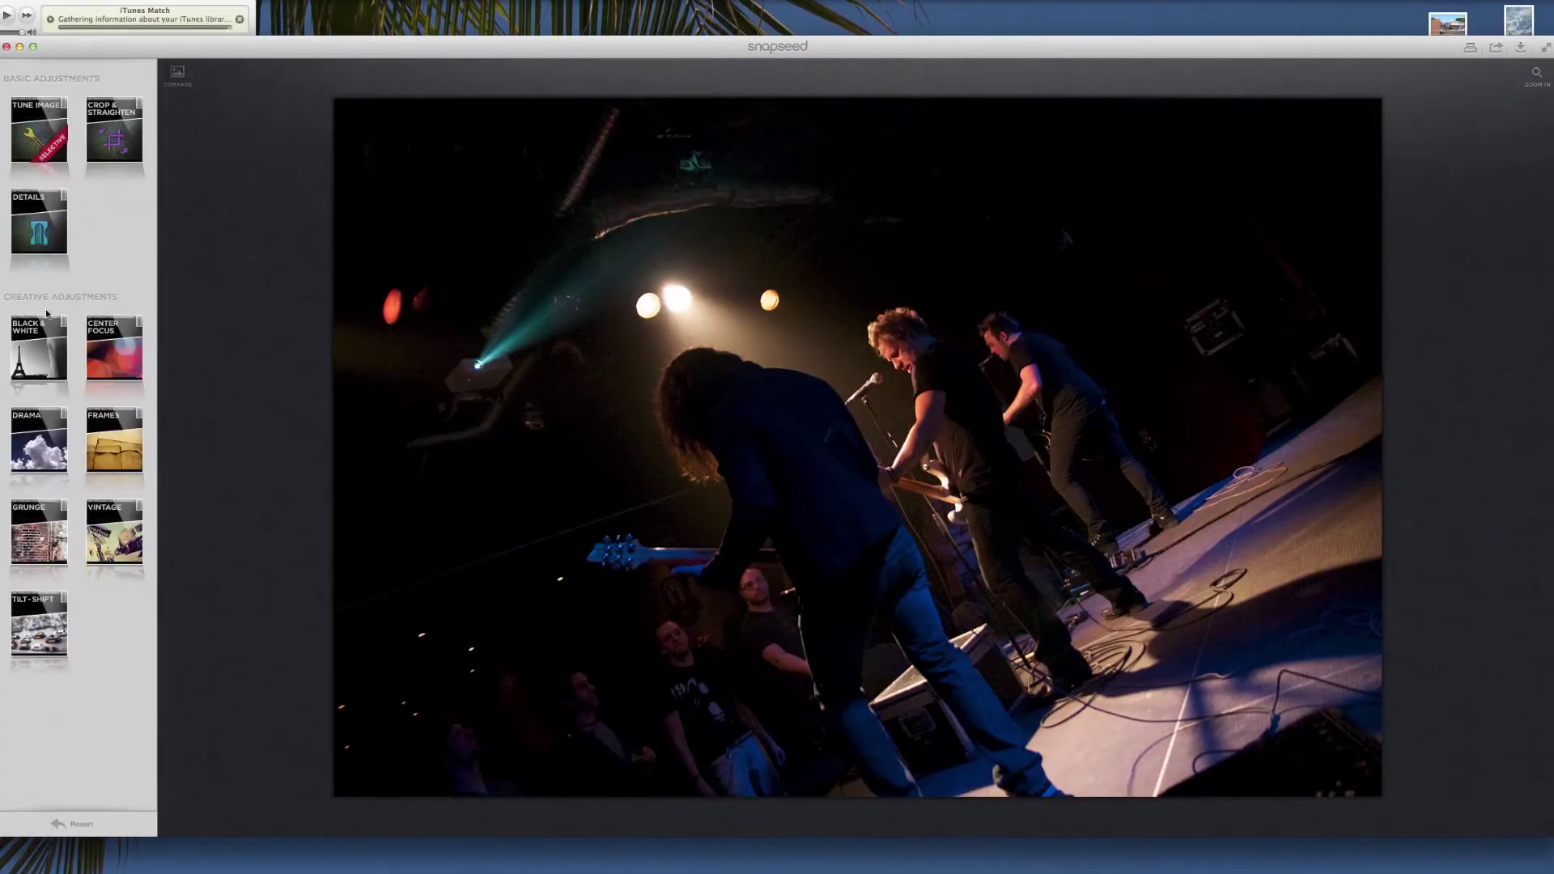
Try the Drama Bright 1 and Dark 2 presets, comparing against the original
{"action": "left_click", "coordinate": [37, 441]}
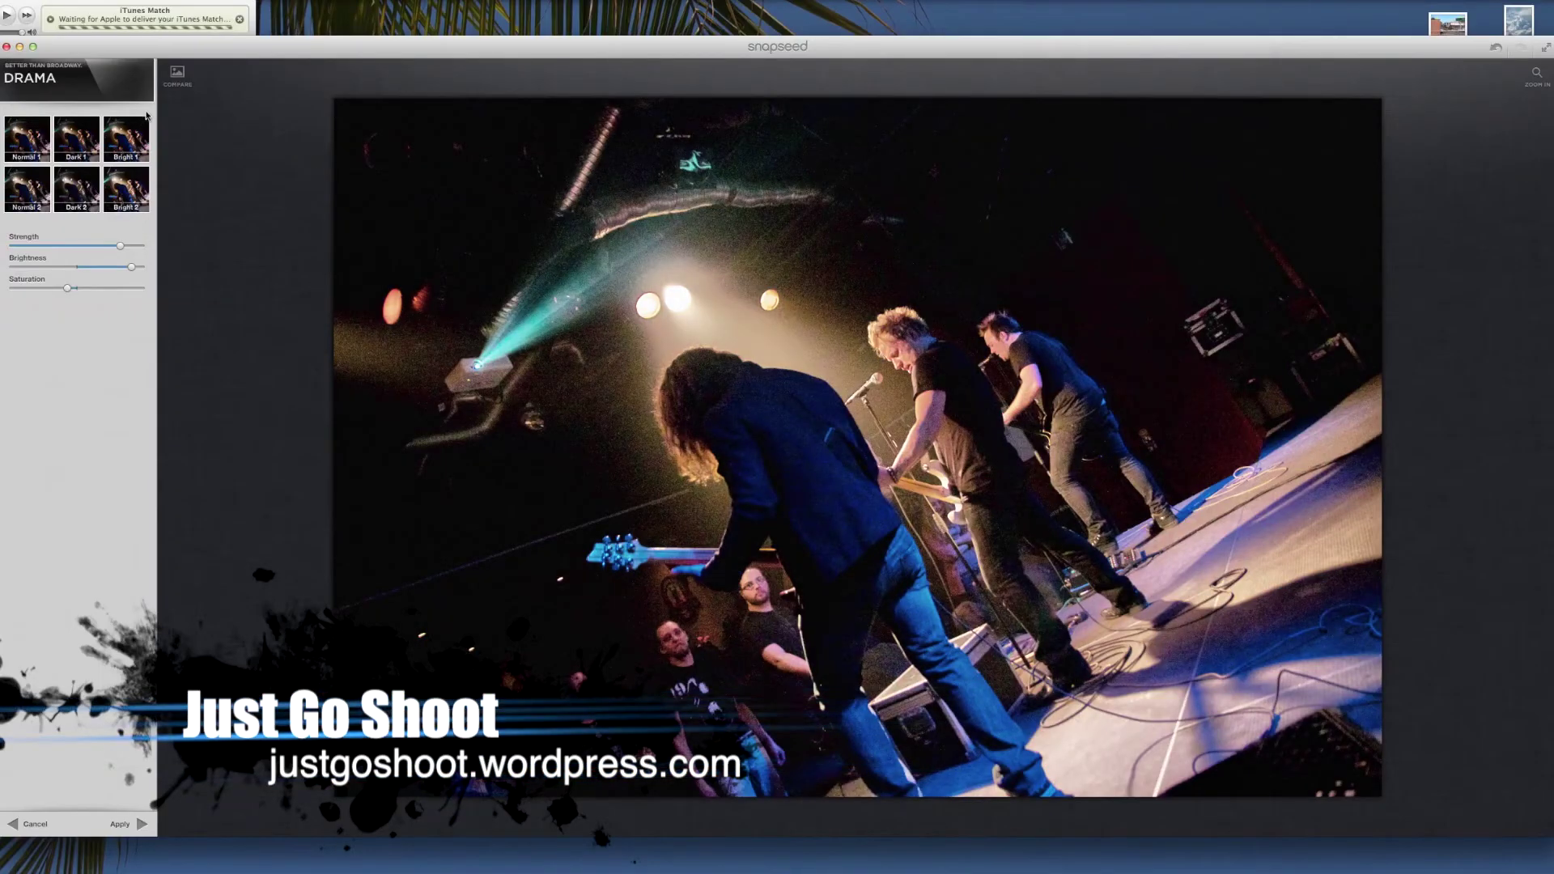
{"action": "left_click", "coordinate": [133, 161]}
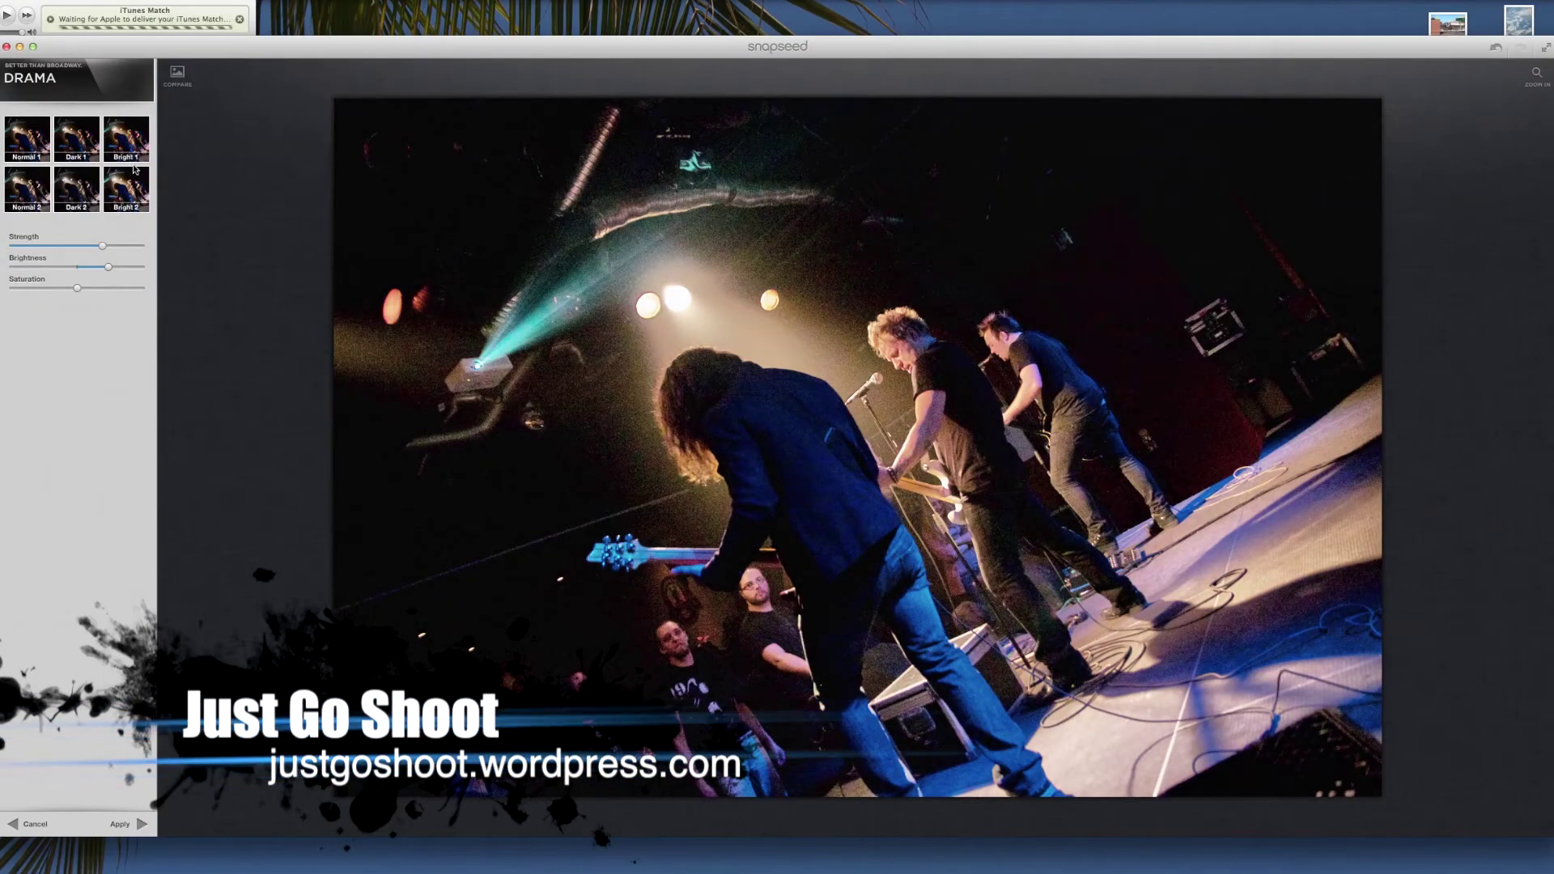
{"action": "left_click", "coordinate": [85, 150]}
{"action": "left_click", "coordinate": [68, 185]}
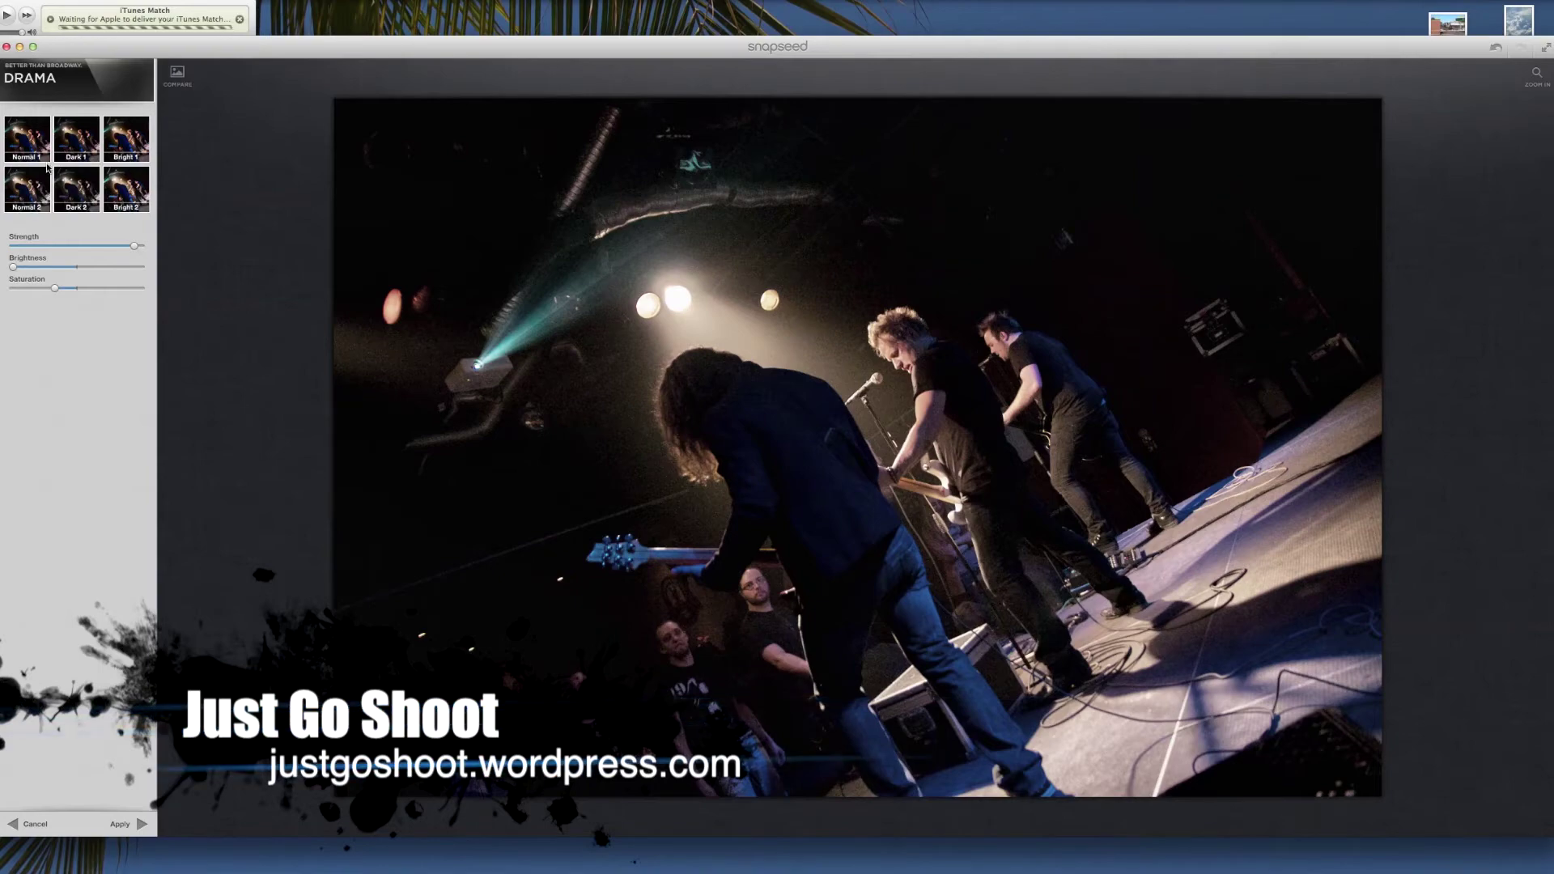
{"action": "left_click", "coordinate": [174, 76]}
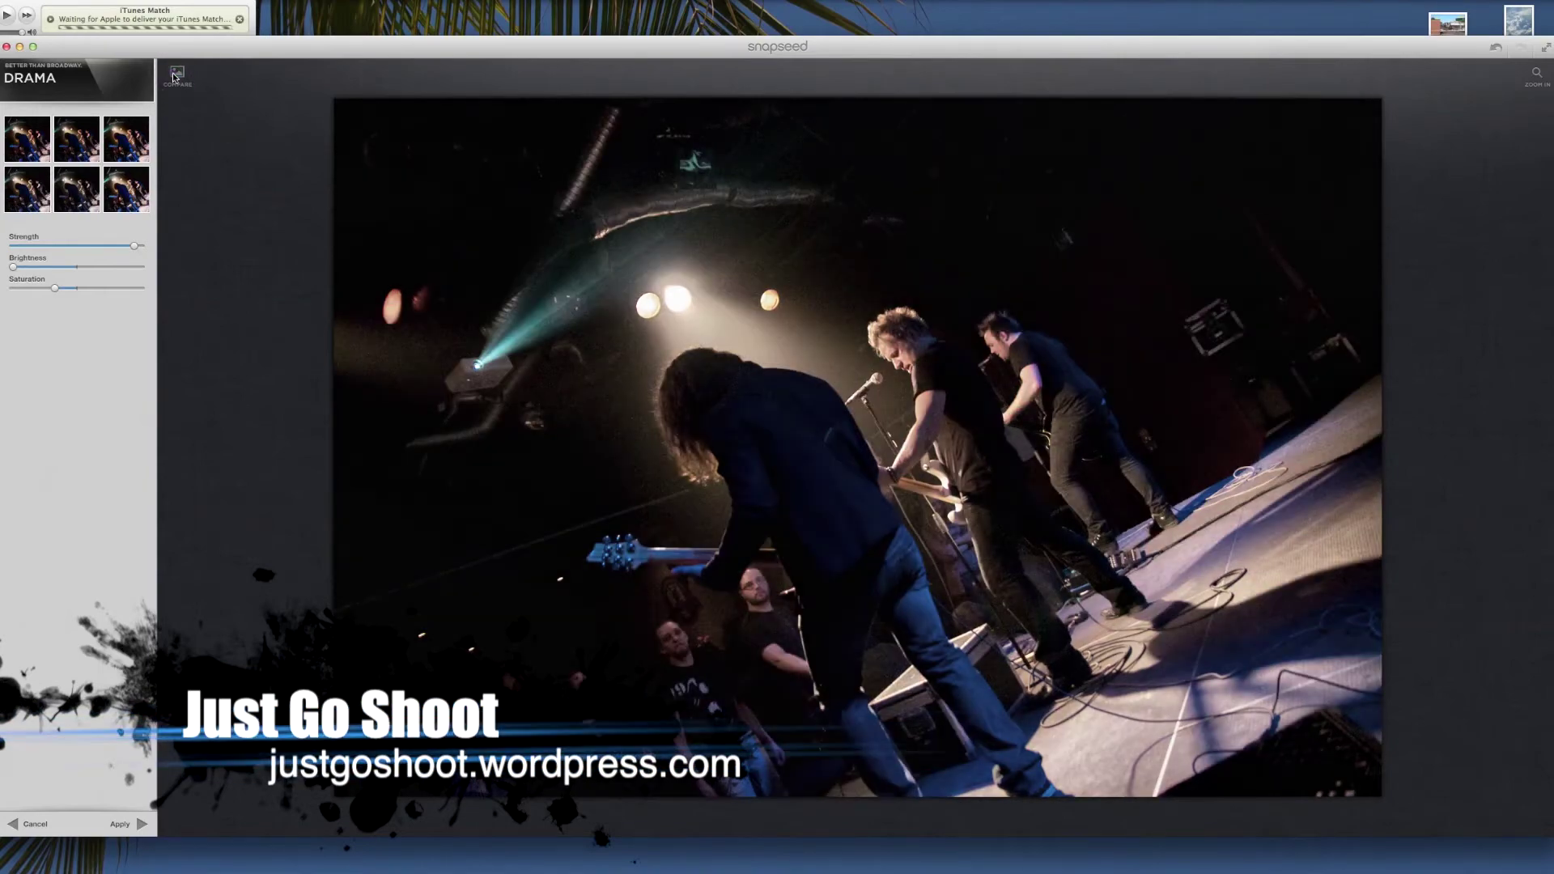
{"action": "left_click", "coordinate": [174, 76]}
{"action": "left_click", "coordinate": [174, 76]}
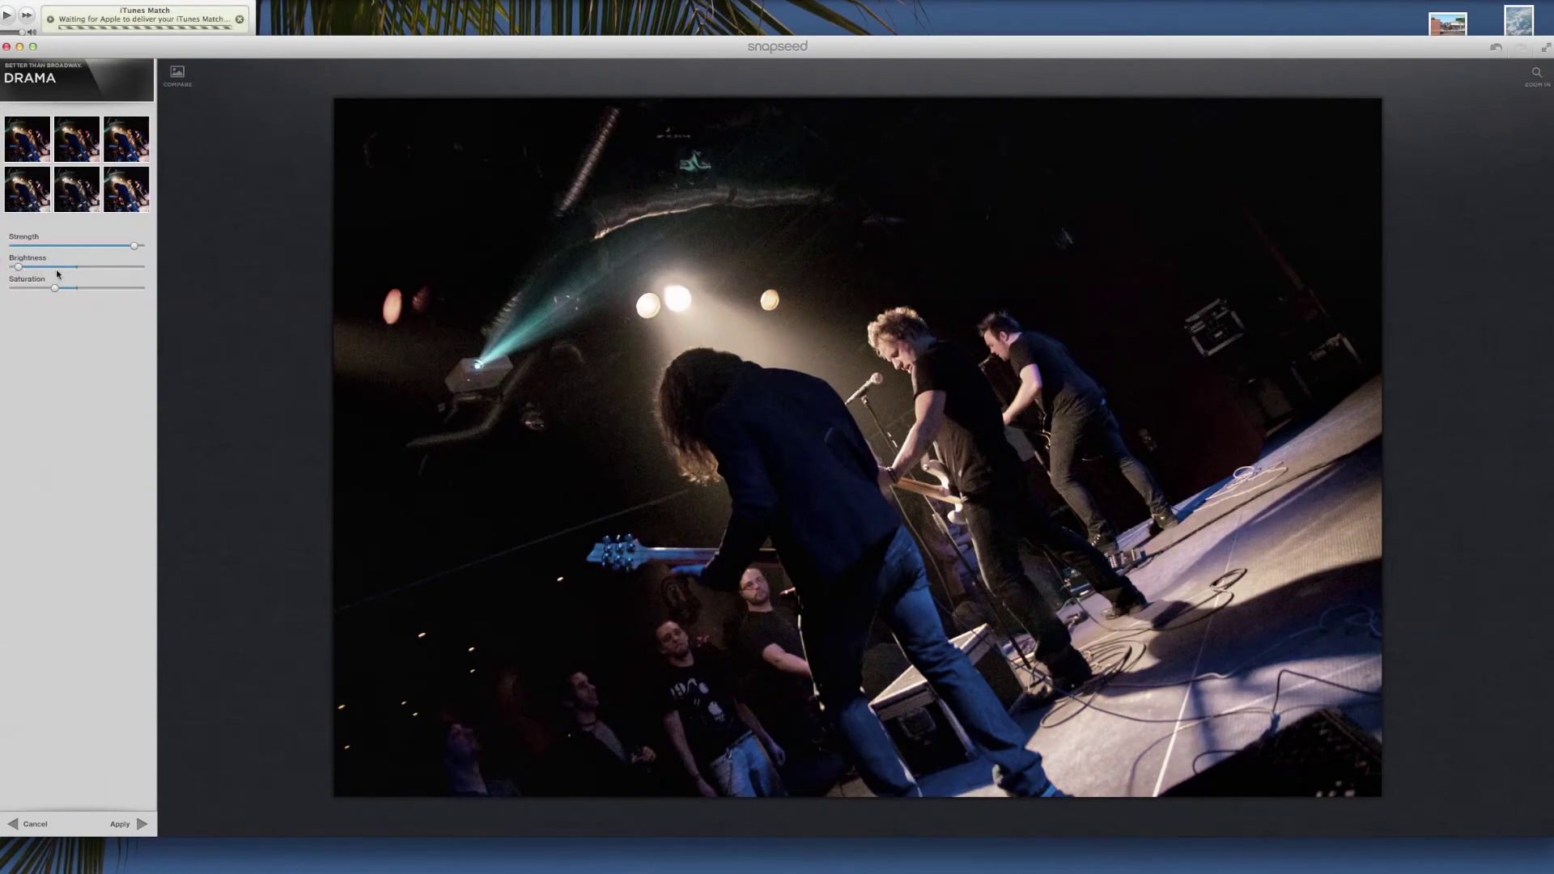
Discard the Drama look and add a white Frames border around the photo
{"action": "left_click", "coordinate": [19, 268]}
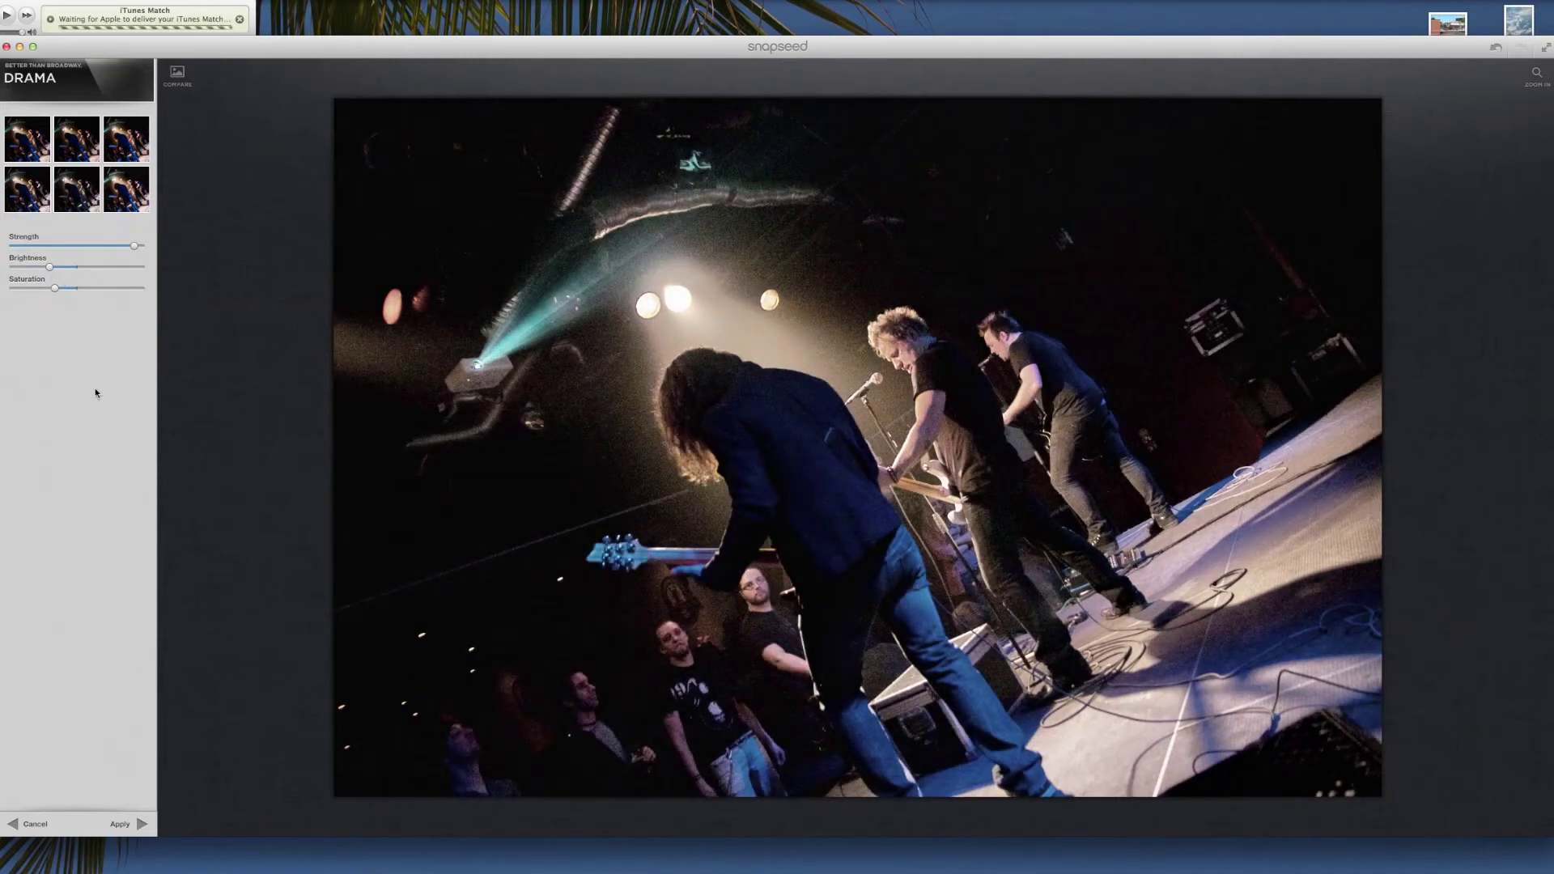
{"action": "left_click", "coordinate": [32, 824]}
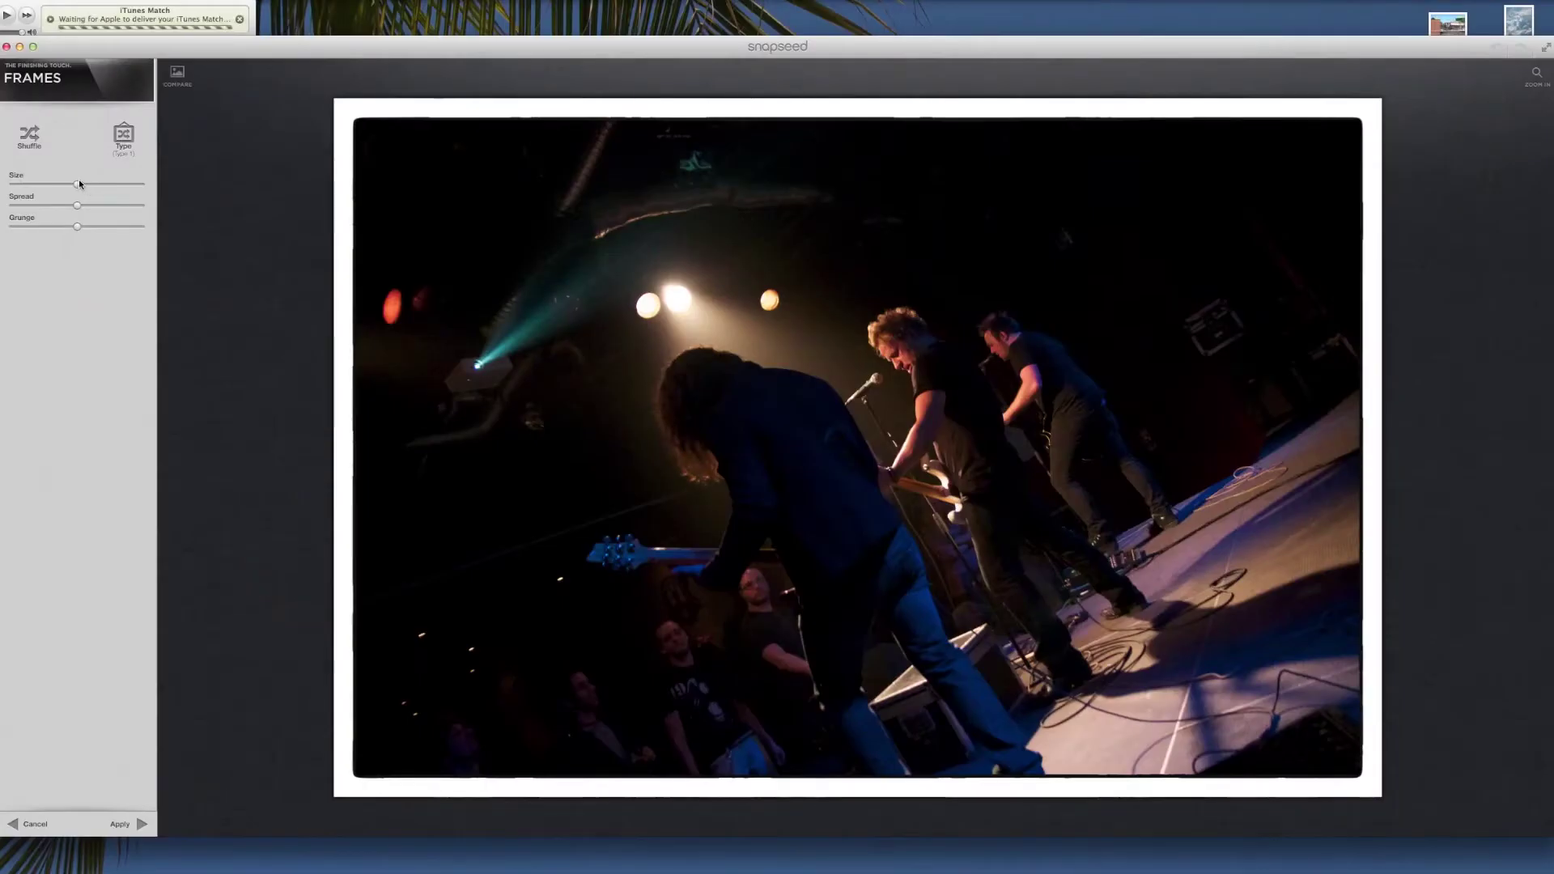
{"action": "left_click_drag", "start_coordinate": [79, 183], "coordinate": [40, 228]}
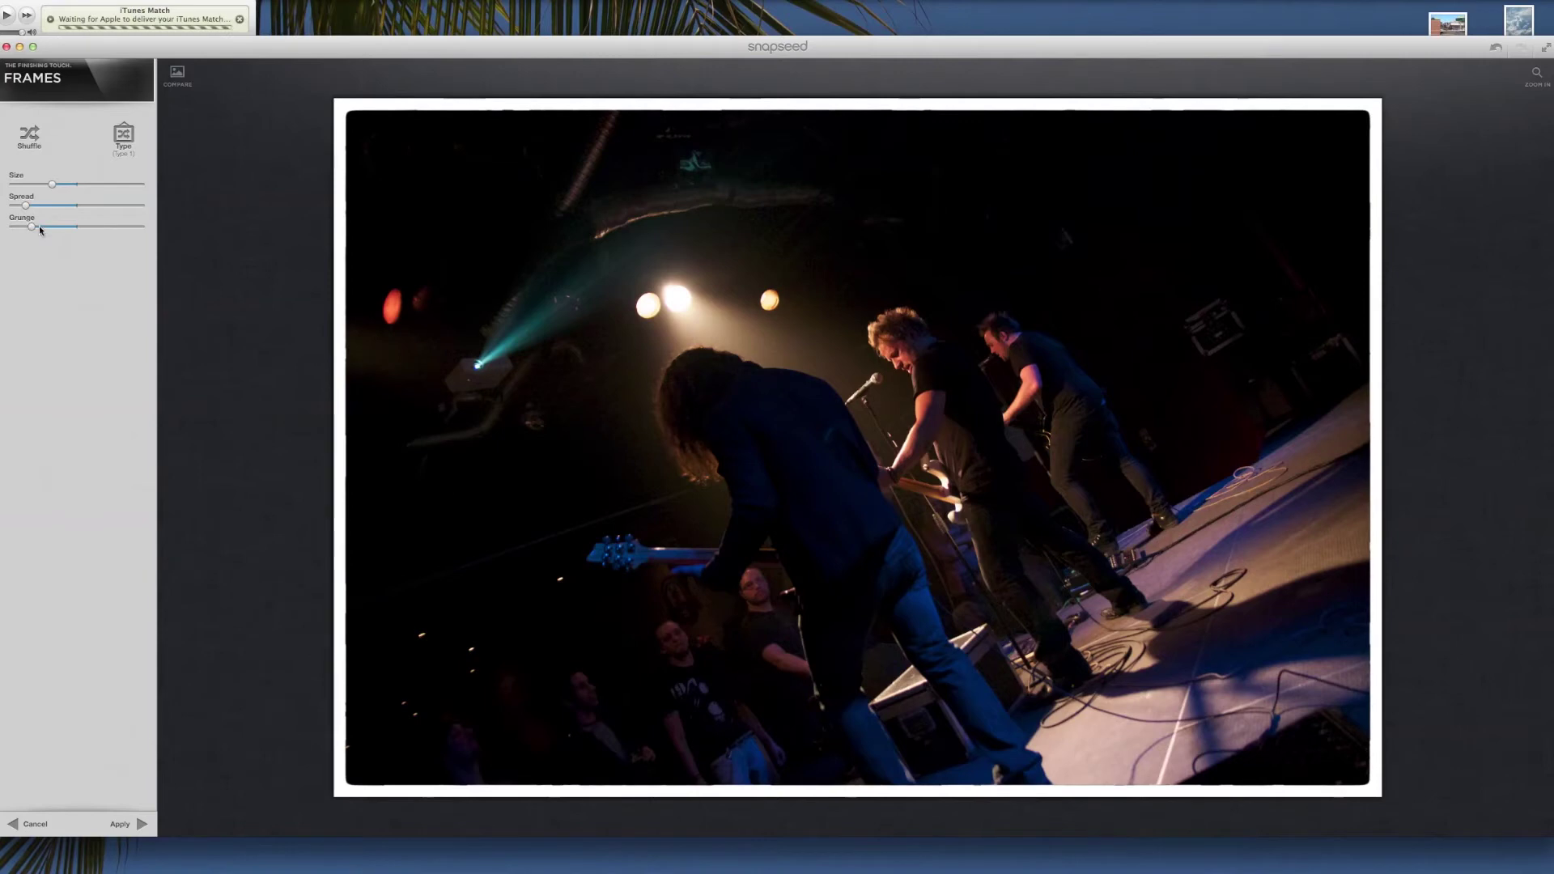
Reduce the border grunge to minimum and try frame Types 8, 4 and 7
{"action": "left_click_drag", "start_coordinate": [96, 232], "coordinate": [74, 232]}
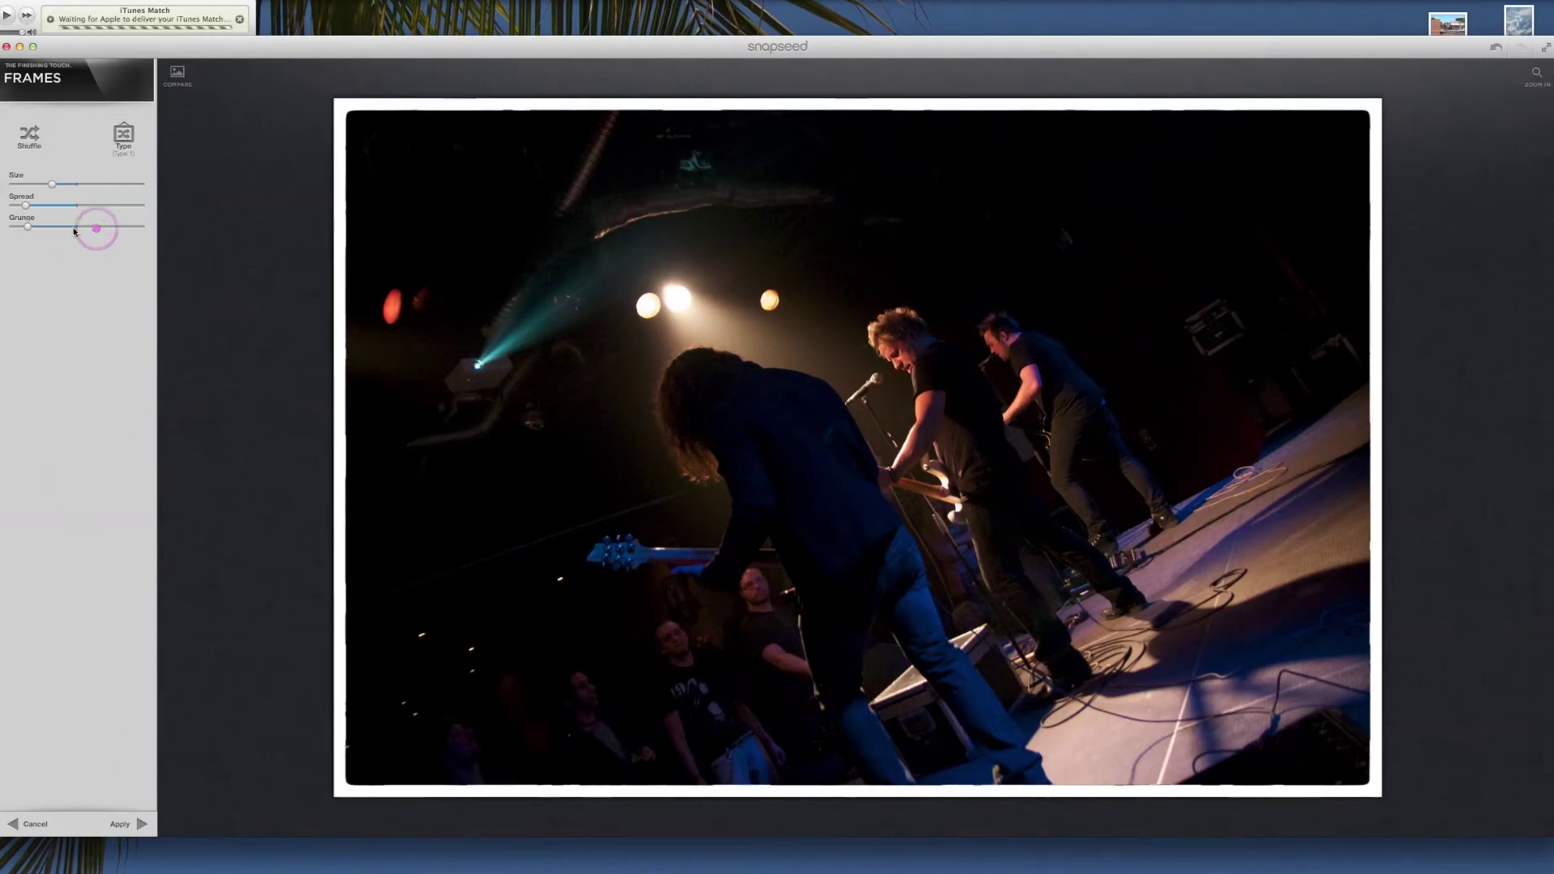
{"action": "left_click", "coordinate": [124, 137]}
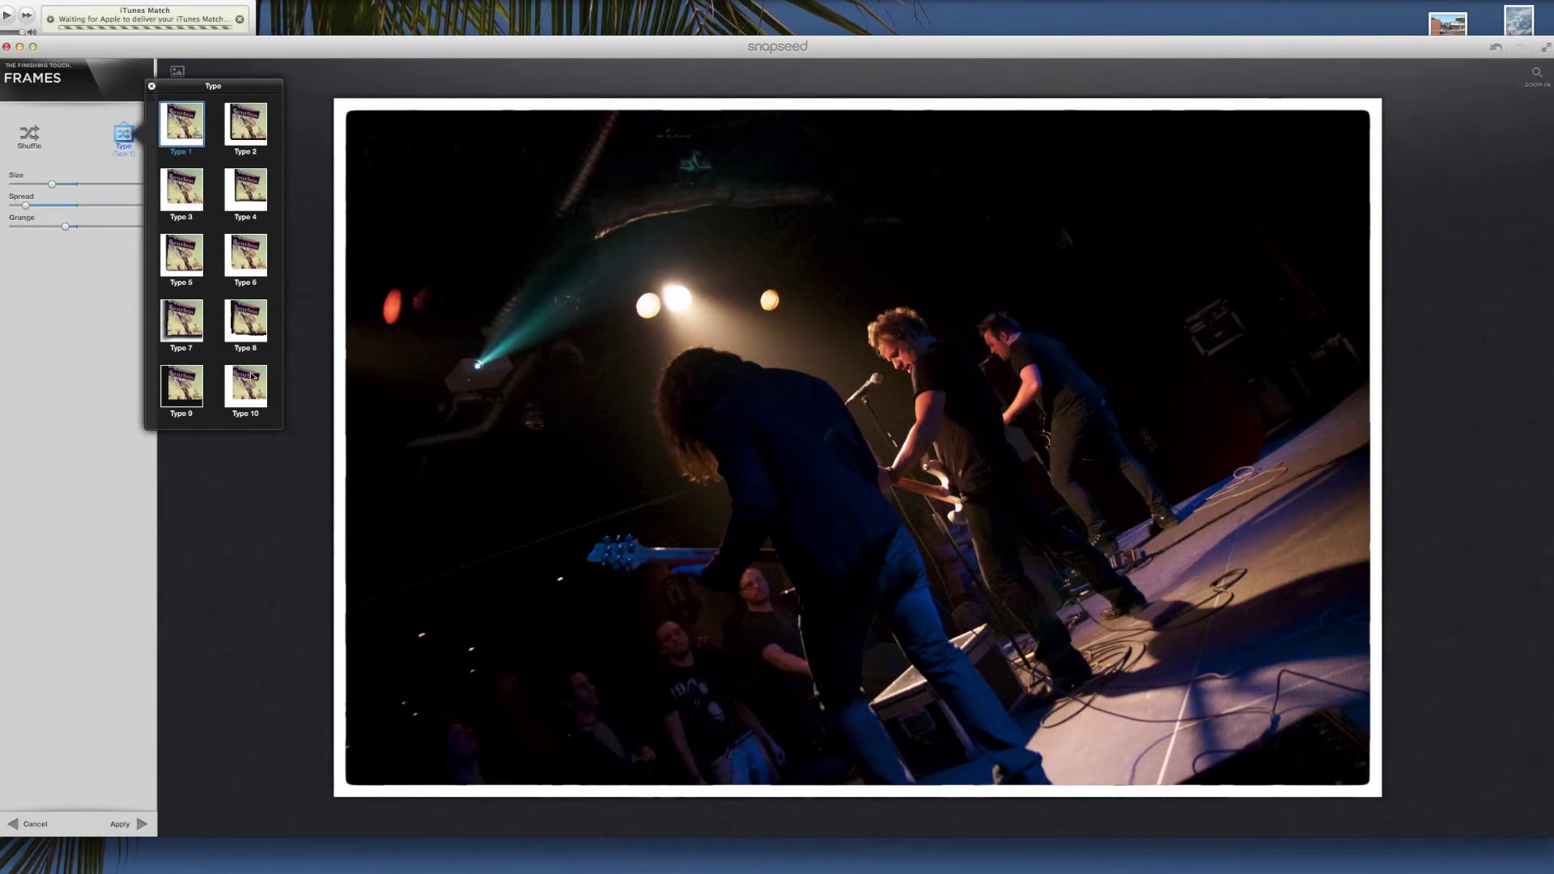
{"action": "left_click", "coordinate": [256, 334]}
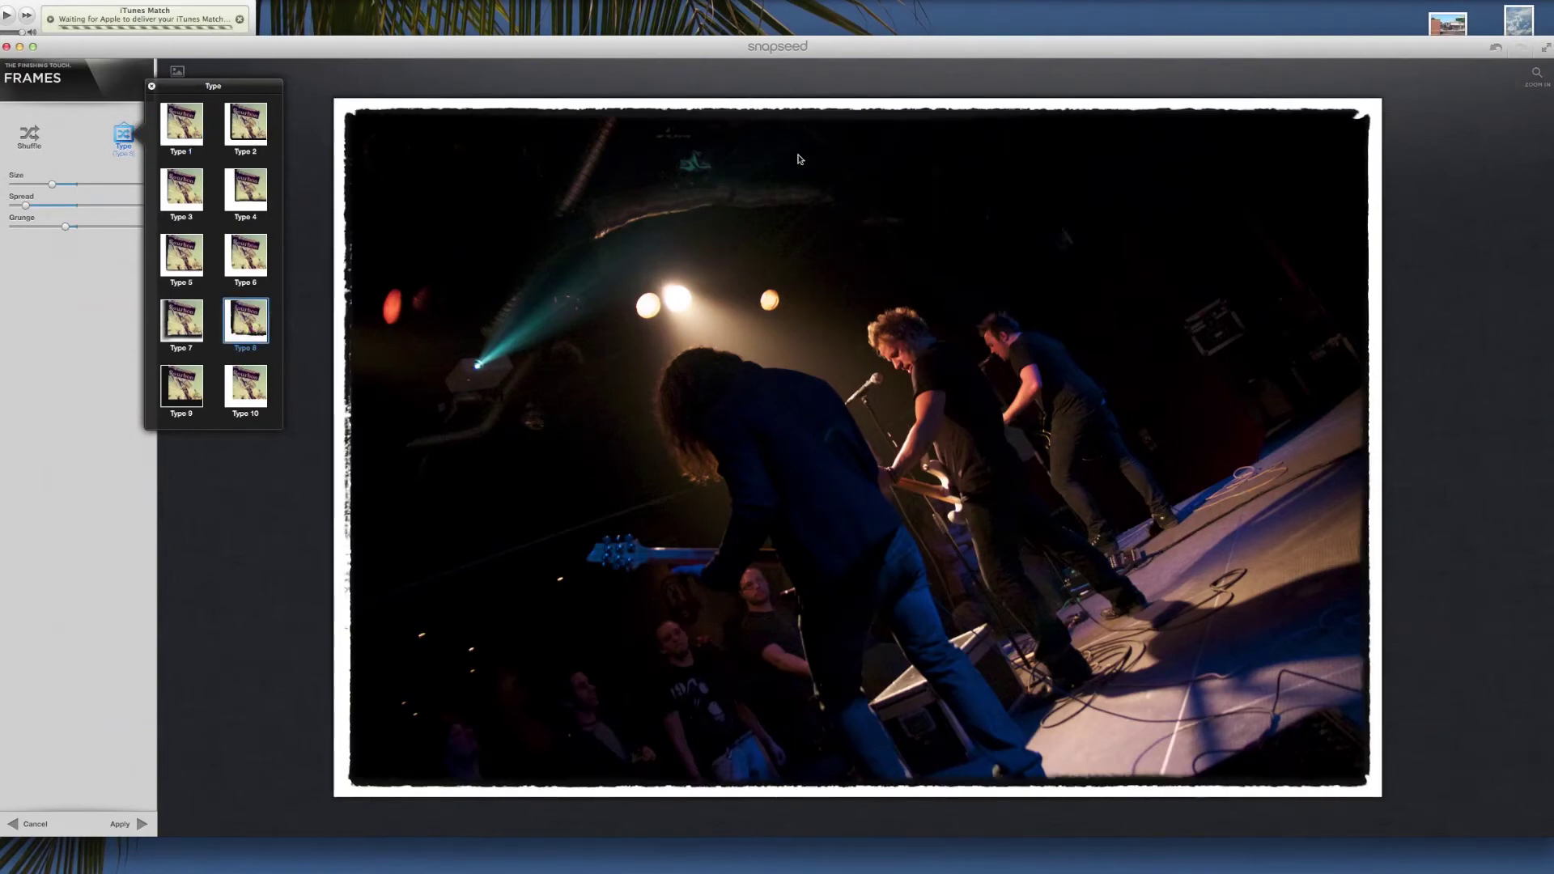
{"action": "left_click", "coordinate": [253, 190]}
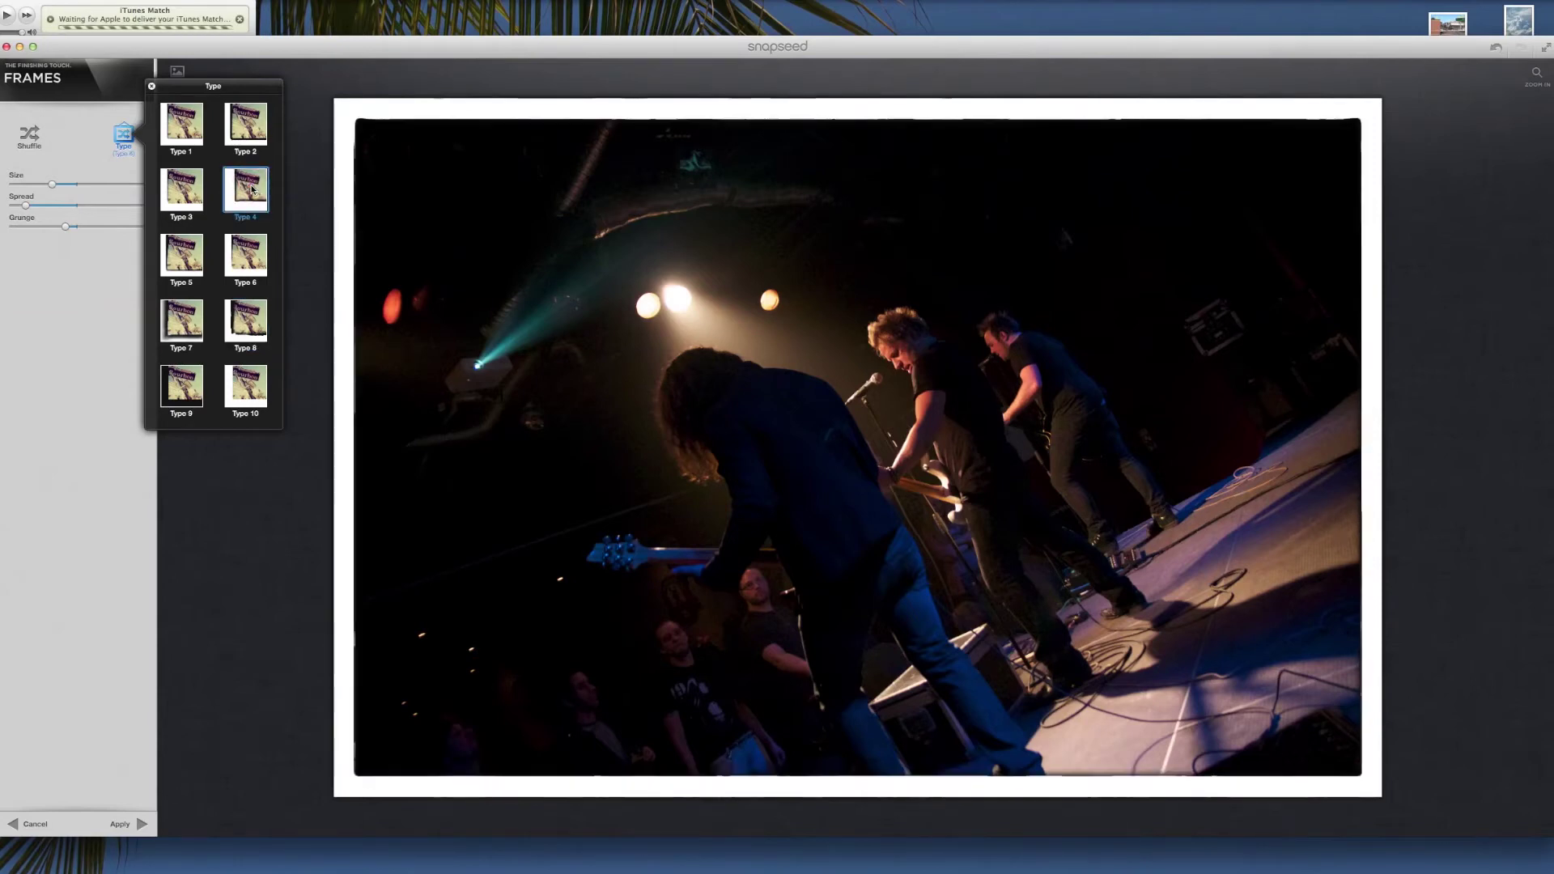
{"action": "left_click", "coordinate": [197, 317]}
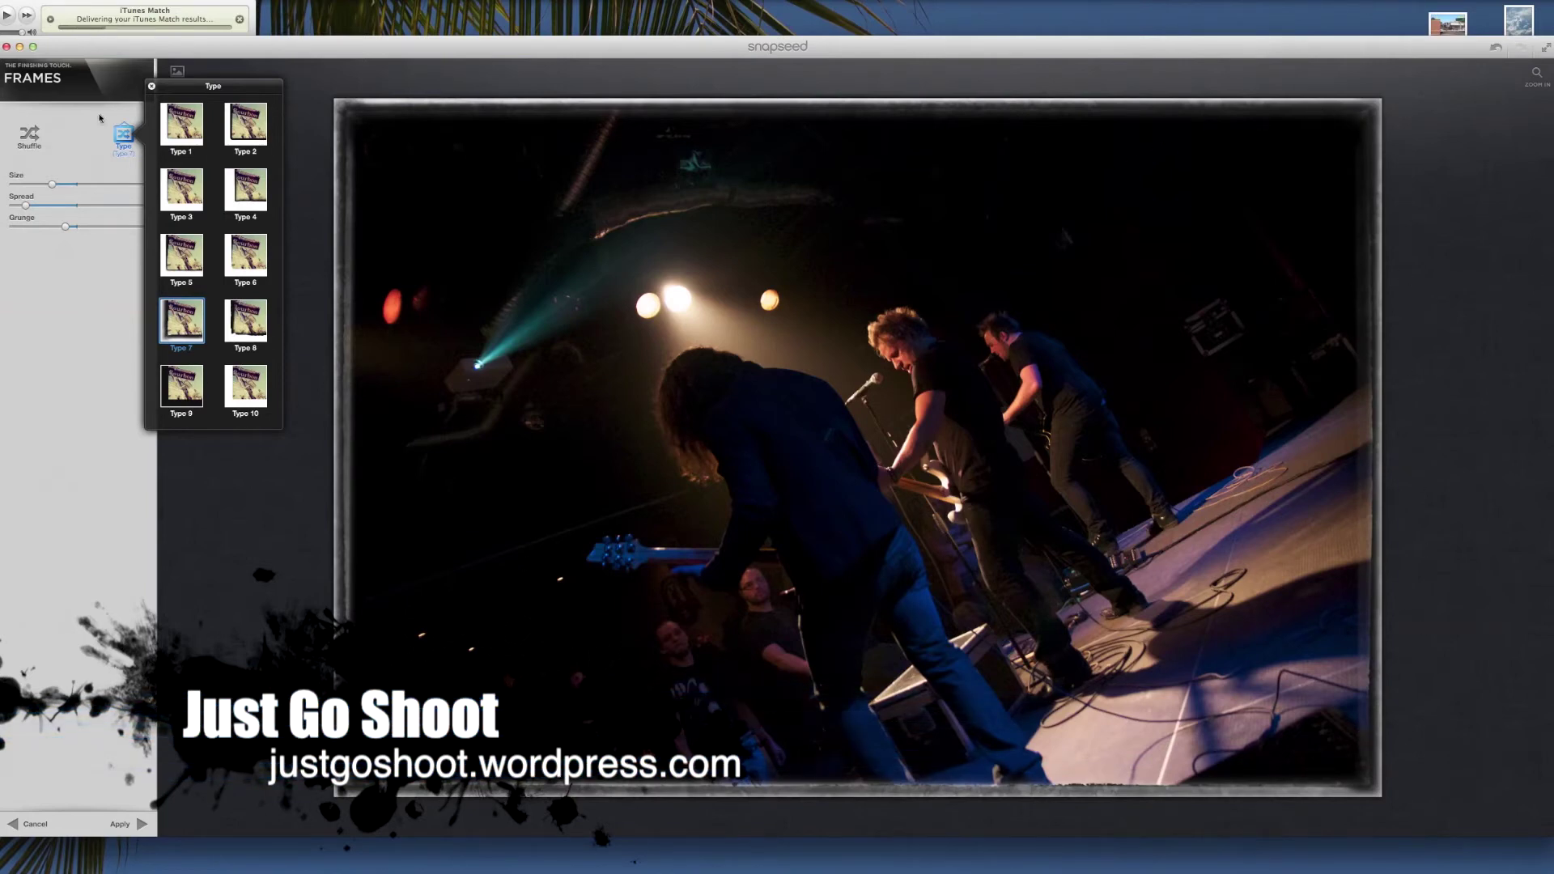
{"action": "left_click", "coordinate": [77, 143]}
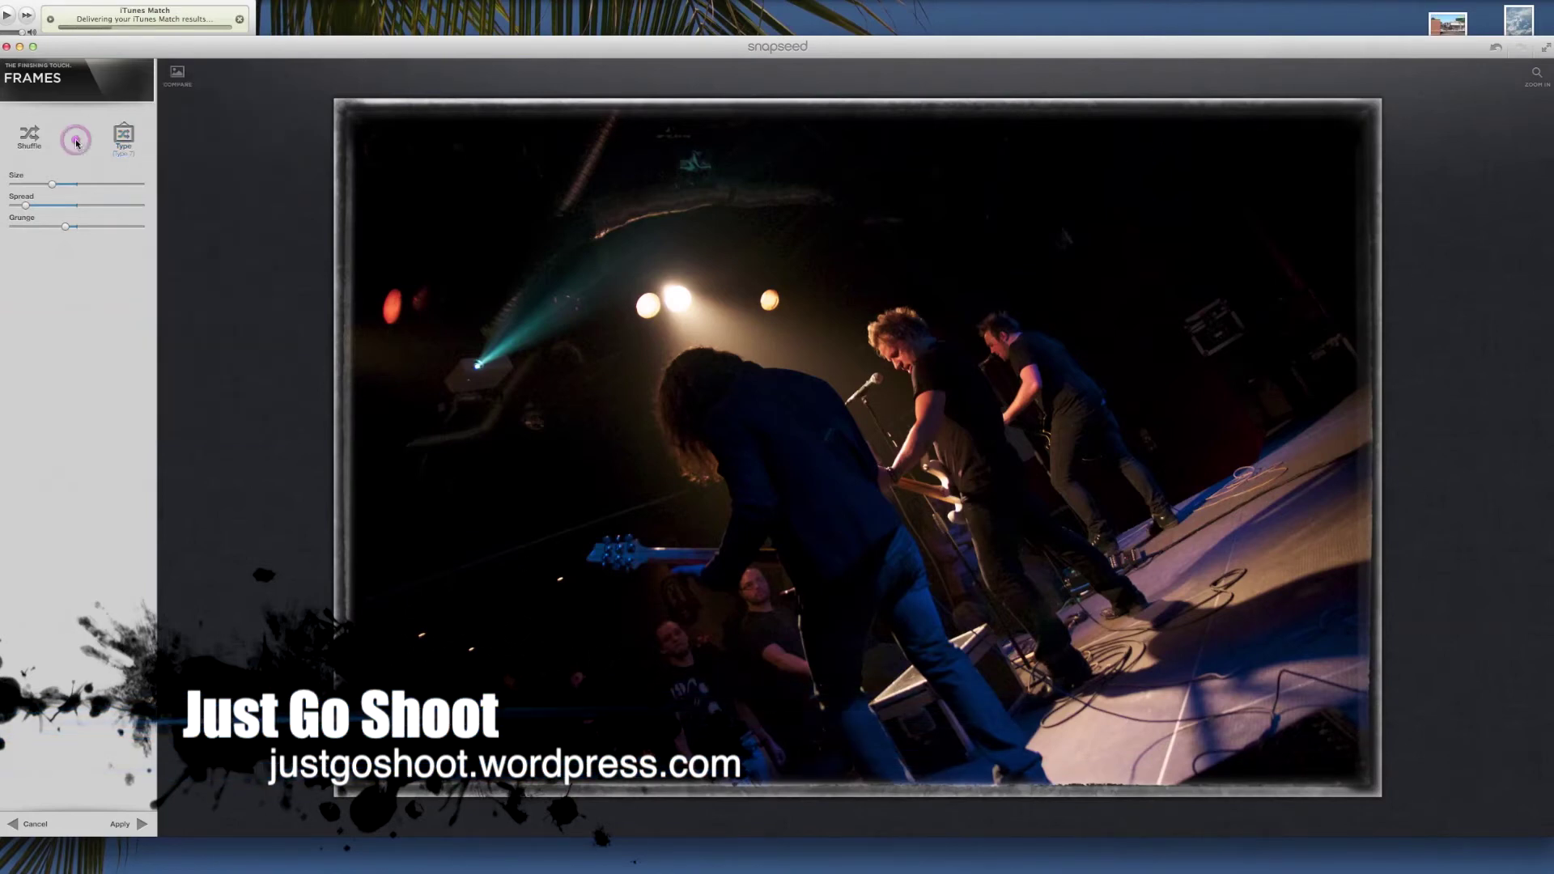
Shuffle the border settings four times for random looks
{"action": "left_click", "coordinate": [32, 143]}
{"action": "left_click", "coordinate": [32, 144]}
{"action": "left_click", "coordinate": [32, 143]}
{"action": "left_click", "coordinate": [32, 143]}
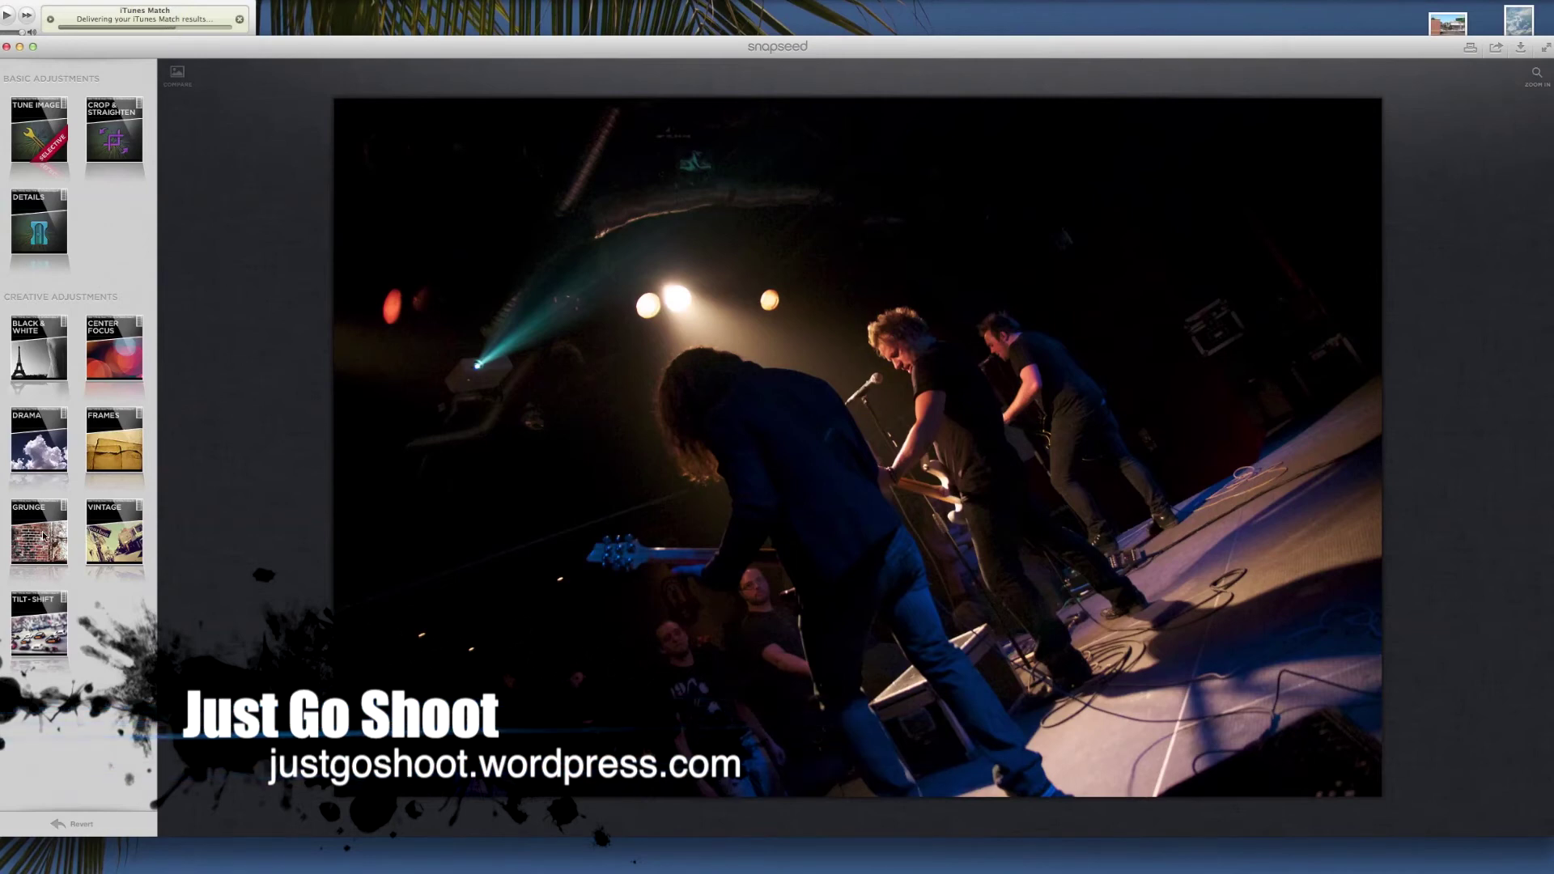
Apply Grunge centred on the singer with an enlarged centre area and Texture 2
{"action": "left_click", "coordinate": [44, 535]}
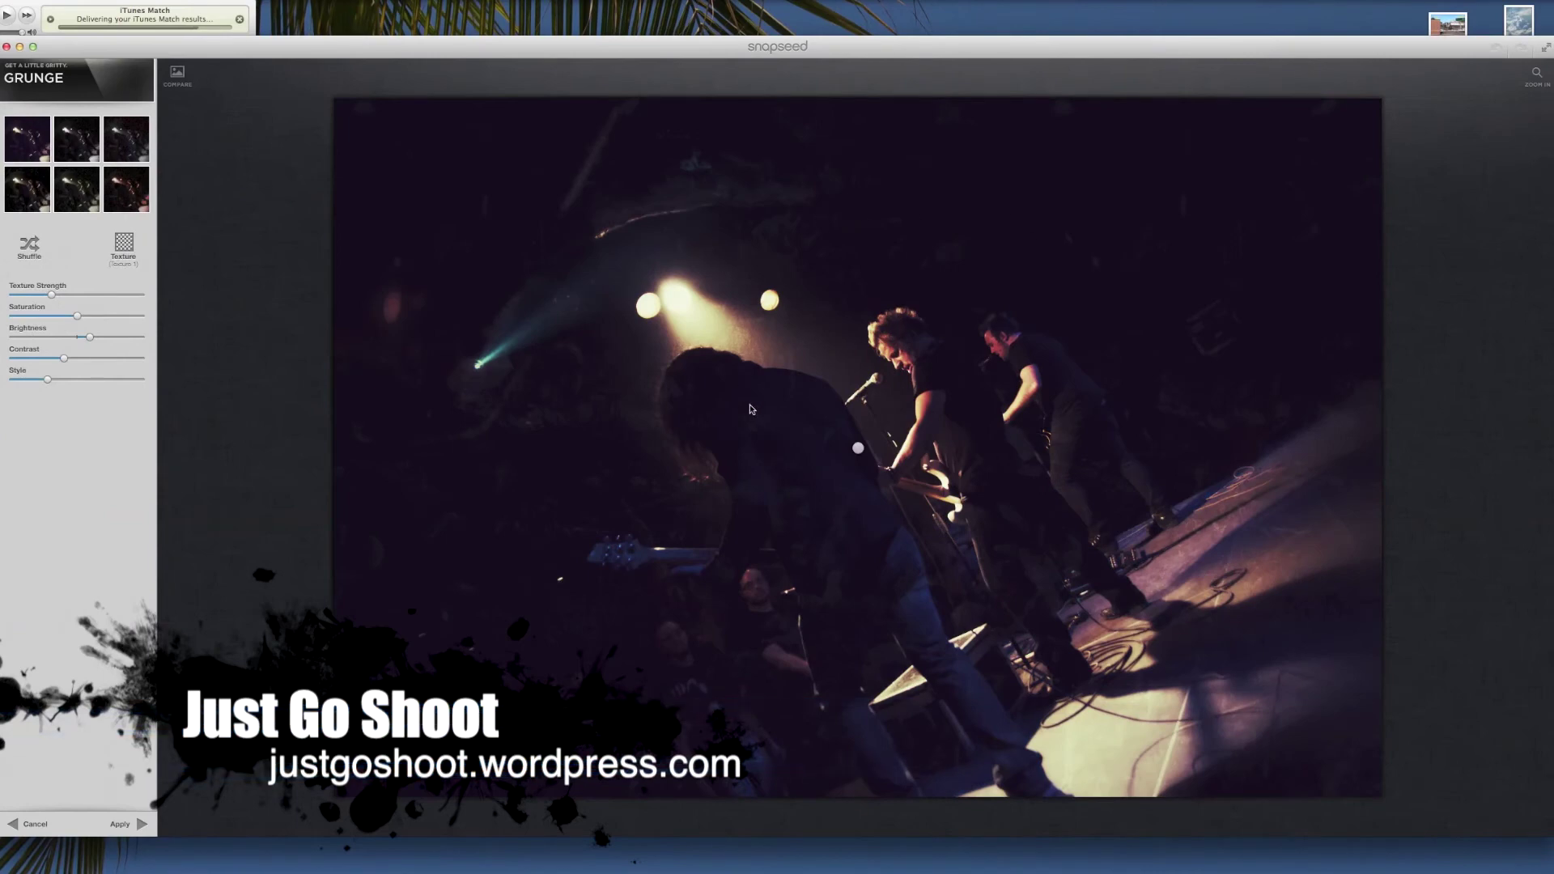
{"action": "left_click_drag", "start_coordinate": [858, 449], "coordinate": [939, 478]}
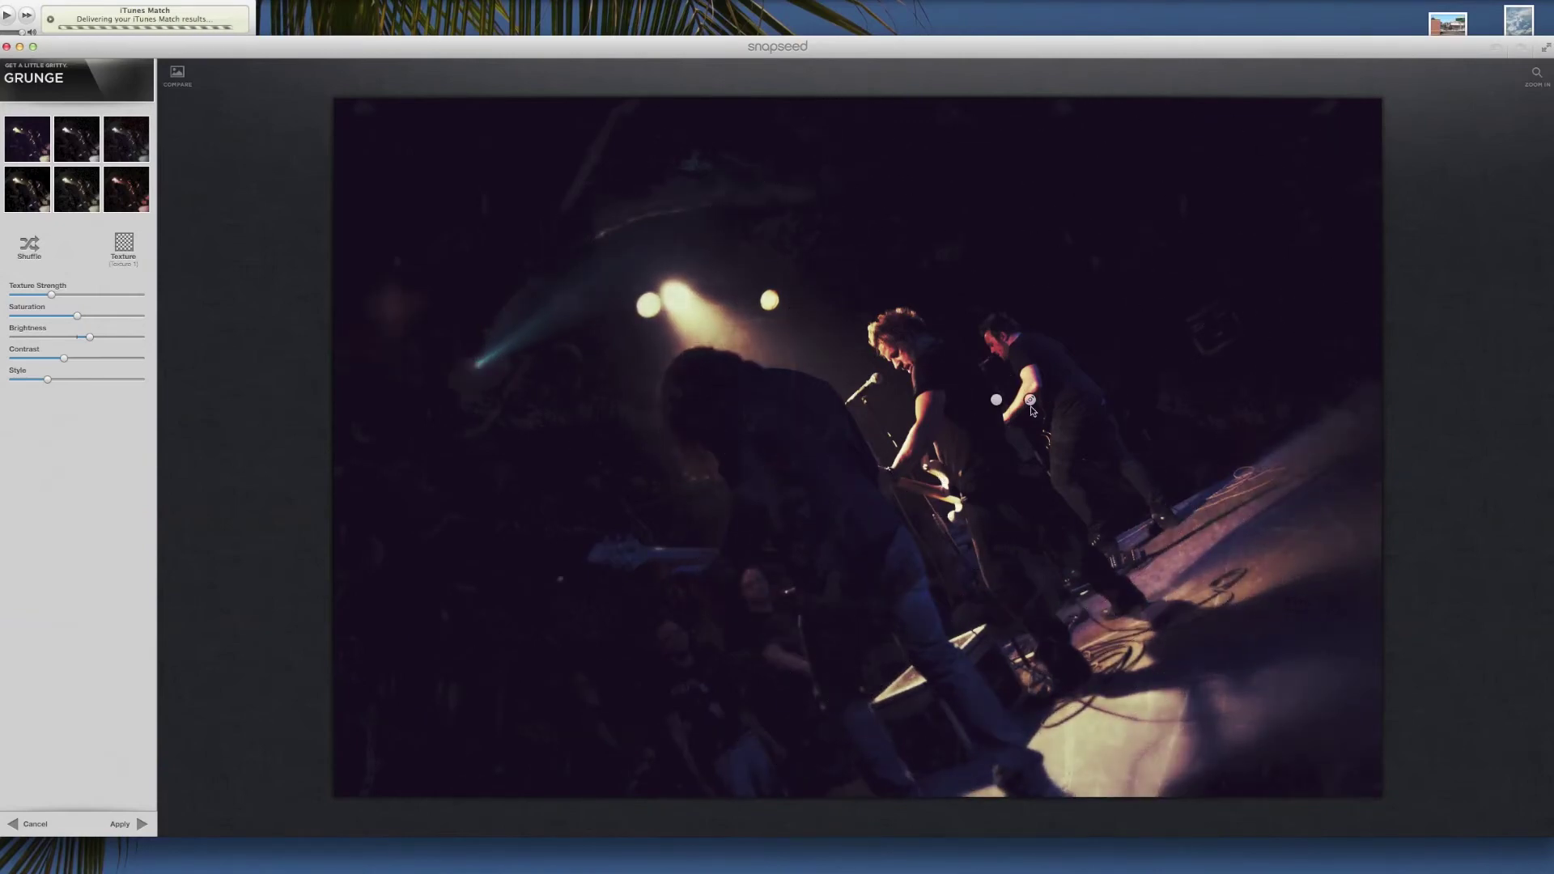
{"action": "left_click_drag", "start_coordinate": [1030, 400], "coordinate": [1109, 358]}
{"action": "left_click_drag", "start_coordinate": [1176, 309], "coordinate": [1069, 389]}
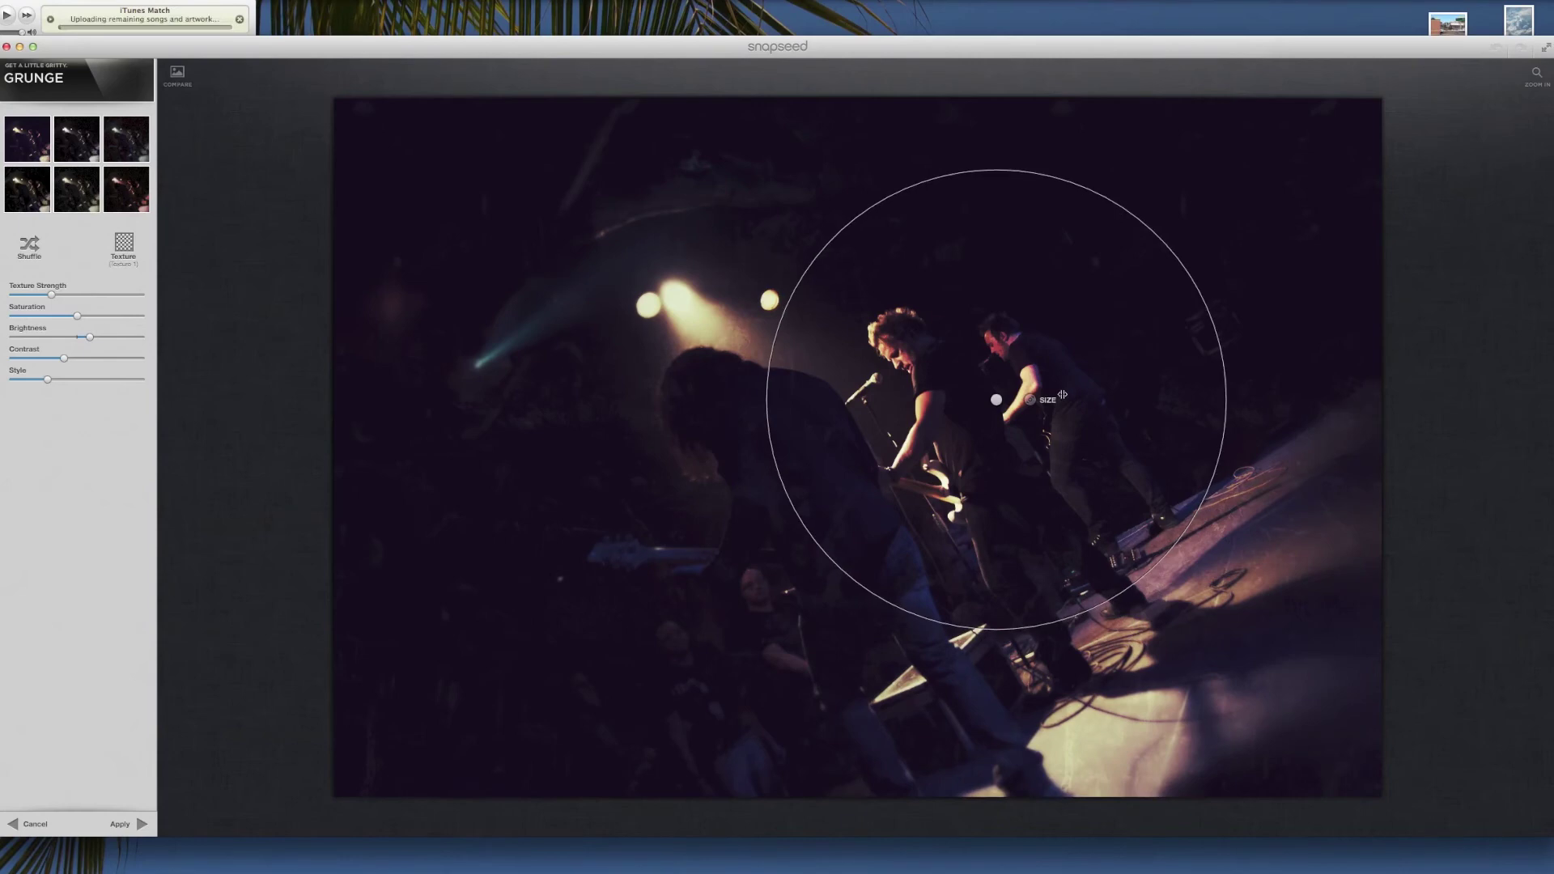
{"action": "left_click_drag", "start_coordinate": [1004, 411], "coordinate": [969, 419]}
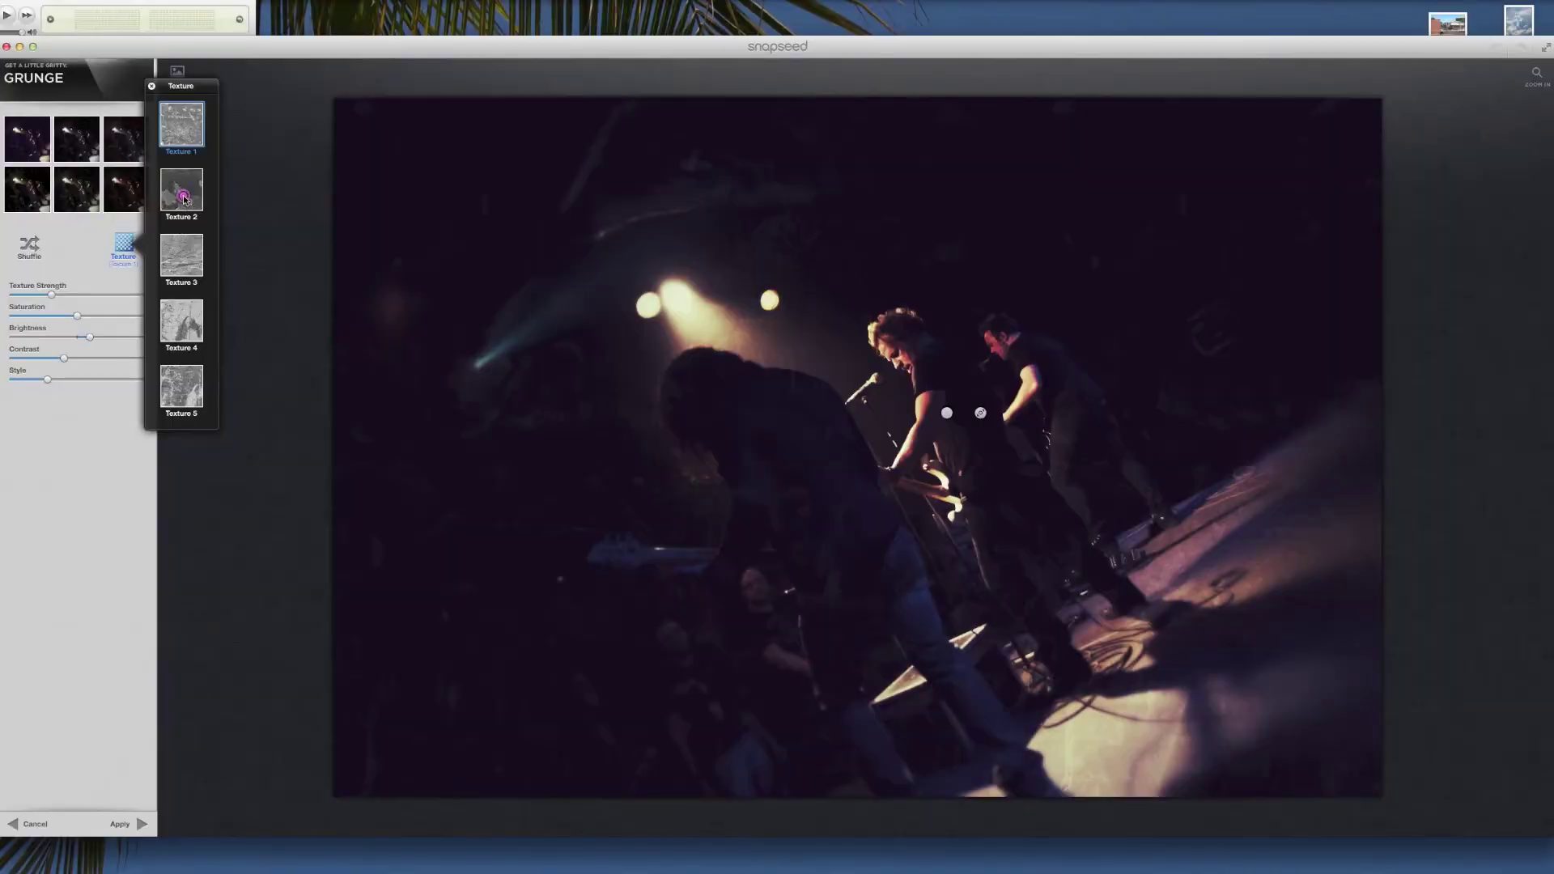
{"action": "left_click", "coordinate": [185, 199]}
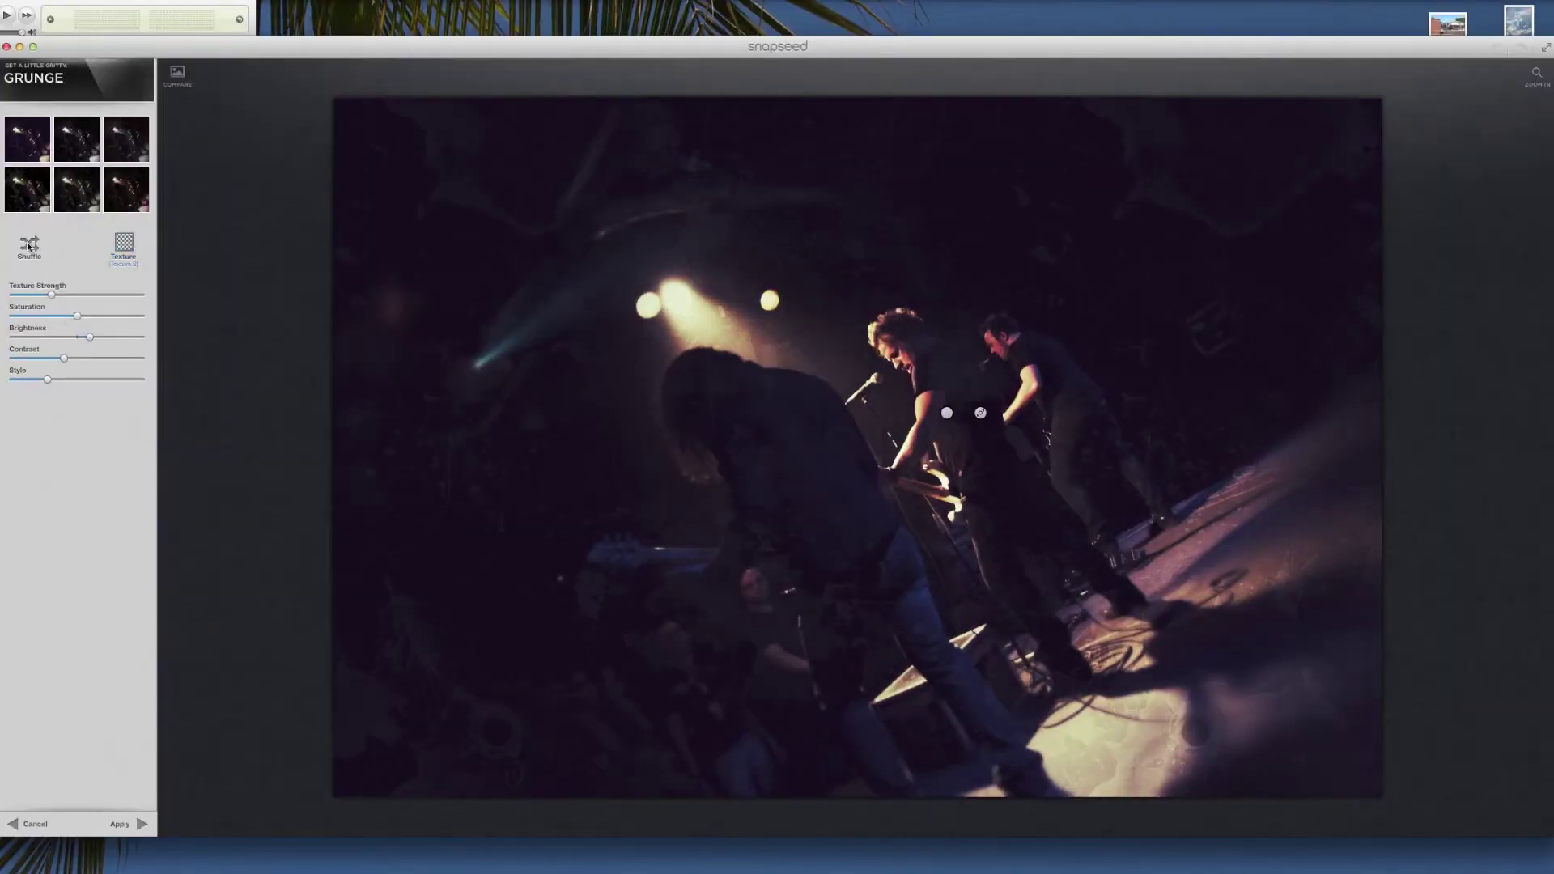
Shuffle the Grunge look five times, then cancel Grunge without keeping it
{"action": "left_click", "coordinate": [29, 246]}
{"action": "left_click", "coordinate": [29, 245]}
{"action": "left_click", "coordinate": [29, 245]}
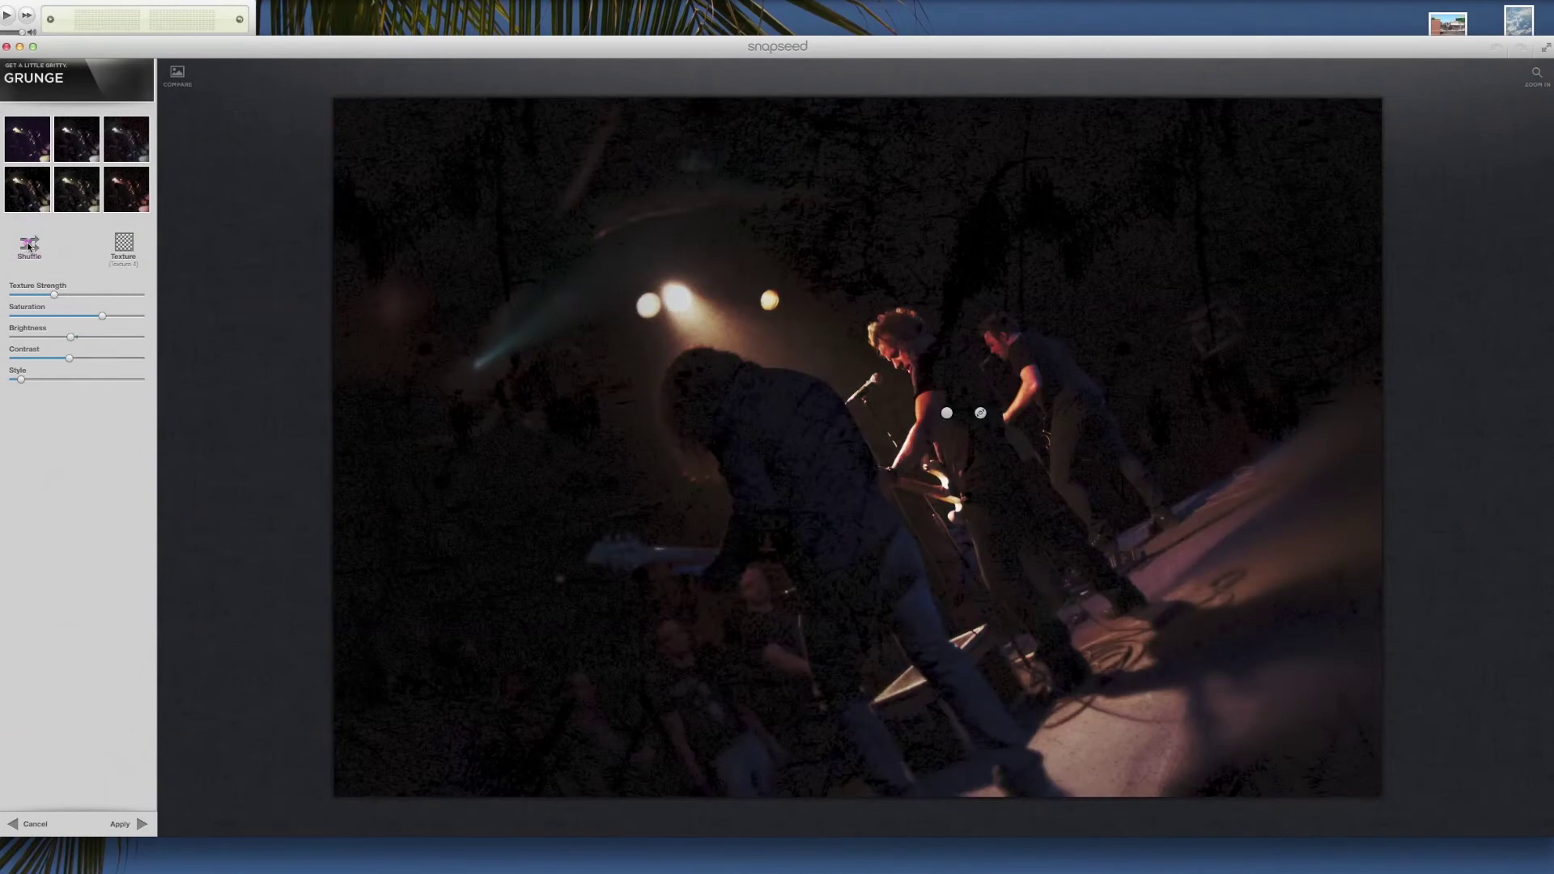
{"action": "left_click", "coordinate": [29, 245]}
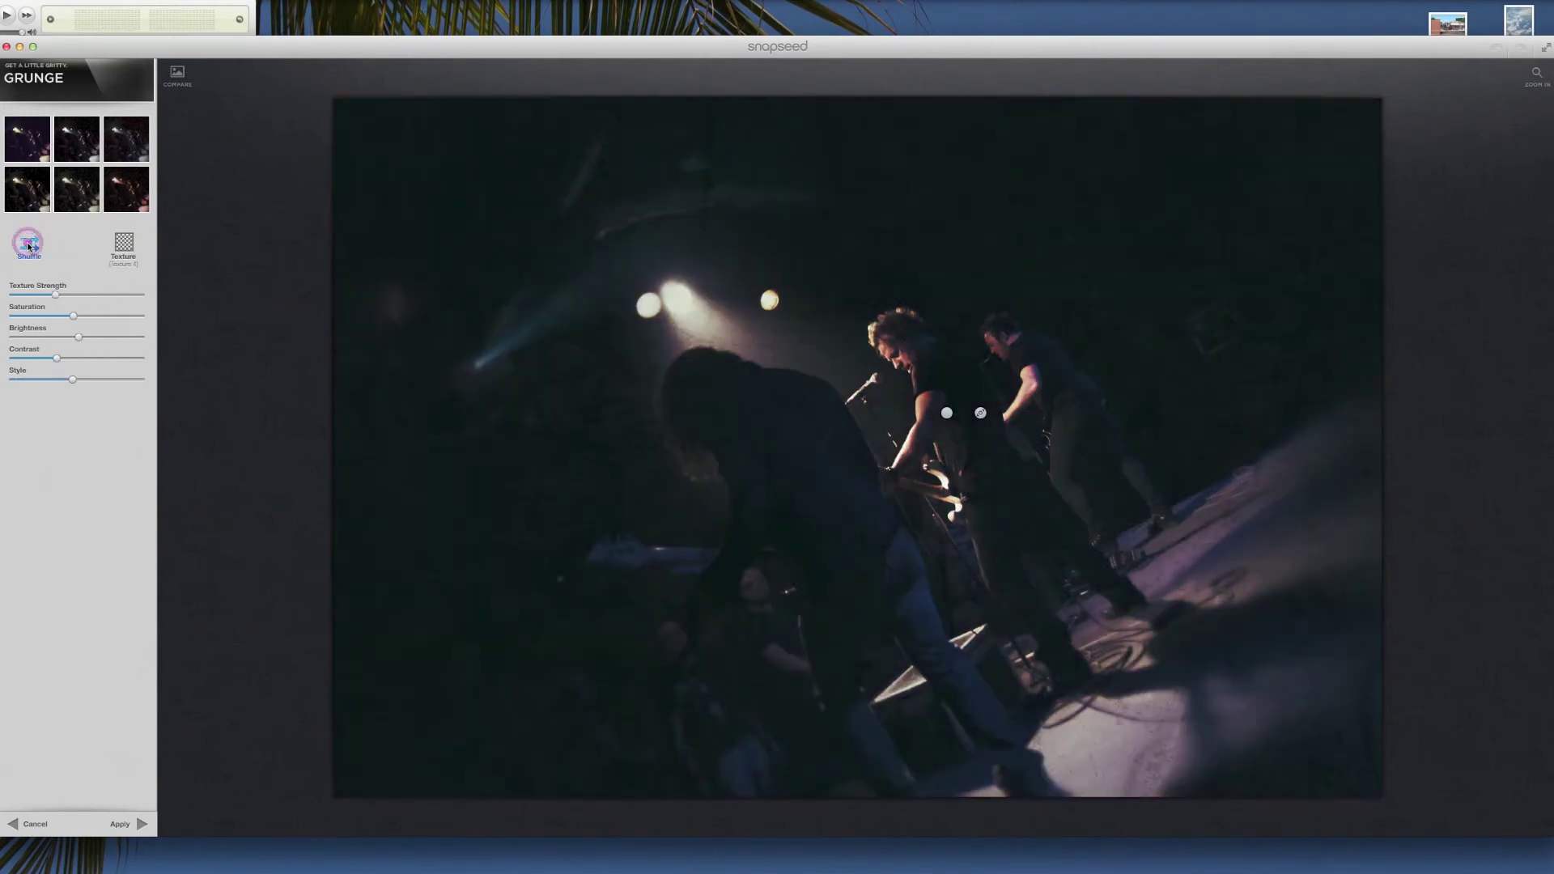
{"action": "left_click", "coordinate": [29, 245]}
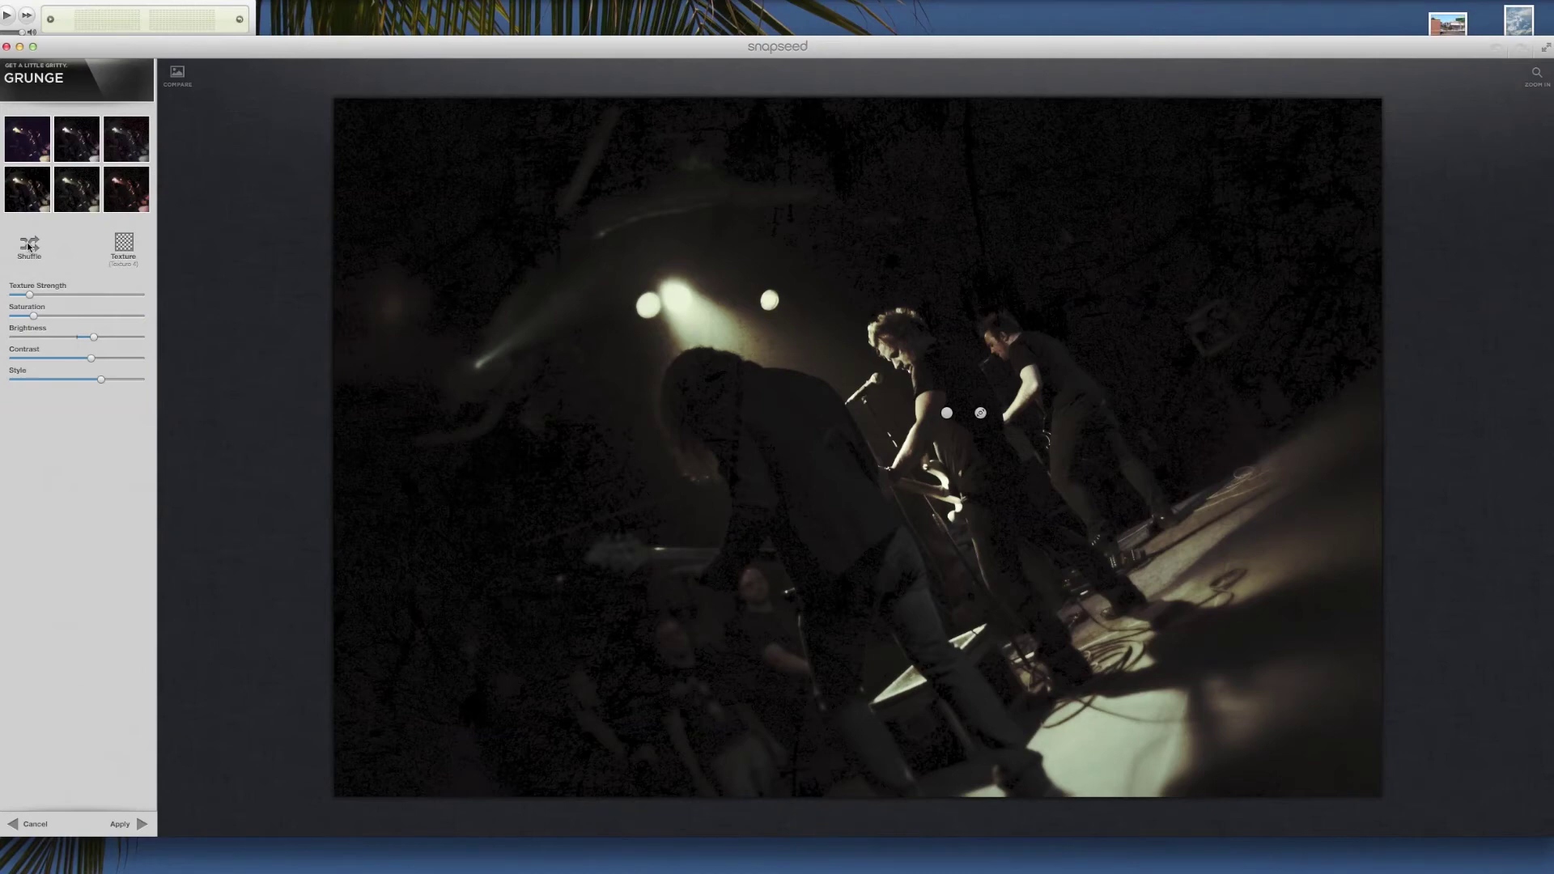
{"action": "left_click", "coordinate": [15, 824]}
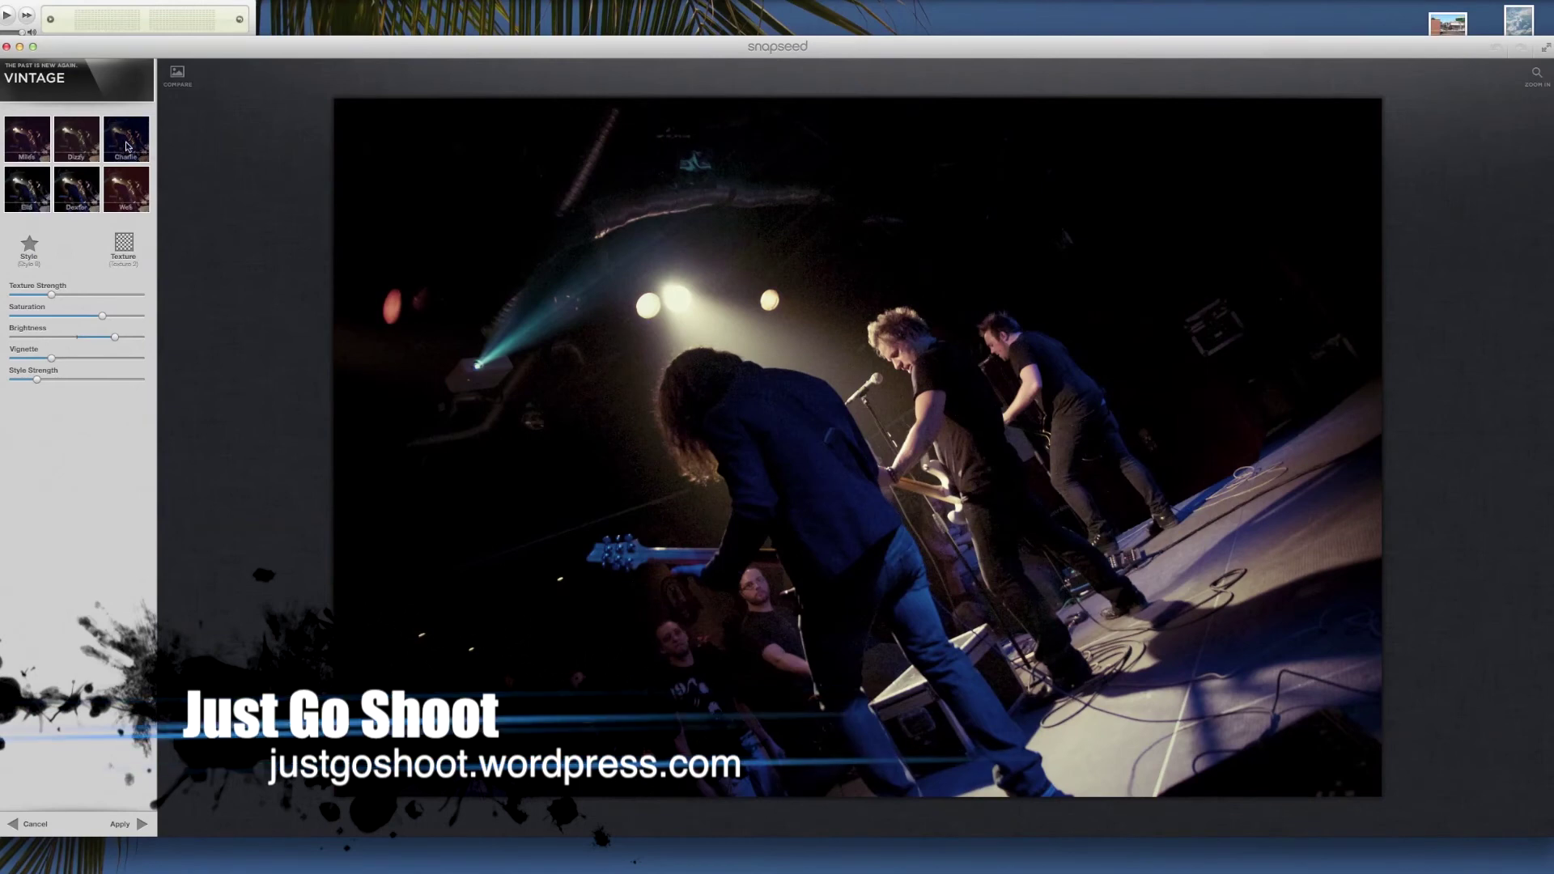
Try the Wes vintage style twice, then Ella, finishing on Dizzy
{"action": "left_click", "coordinate": [127, 186]}
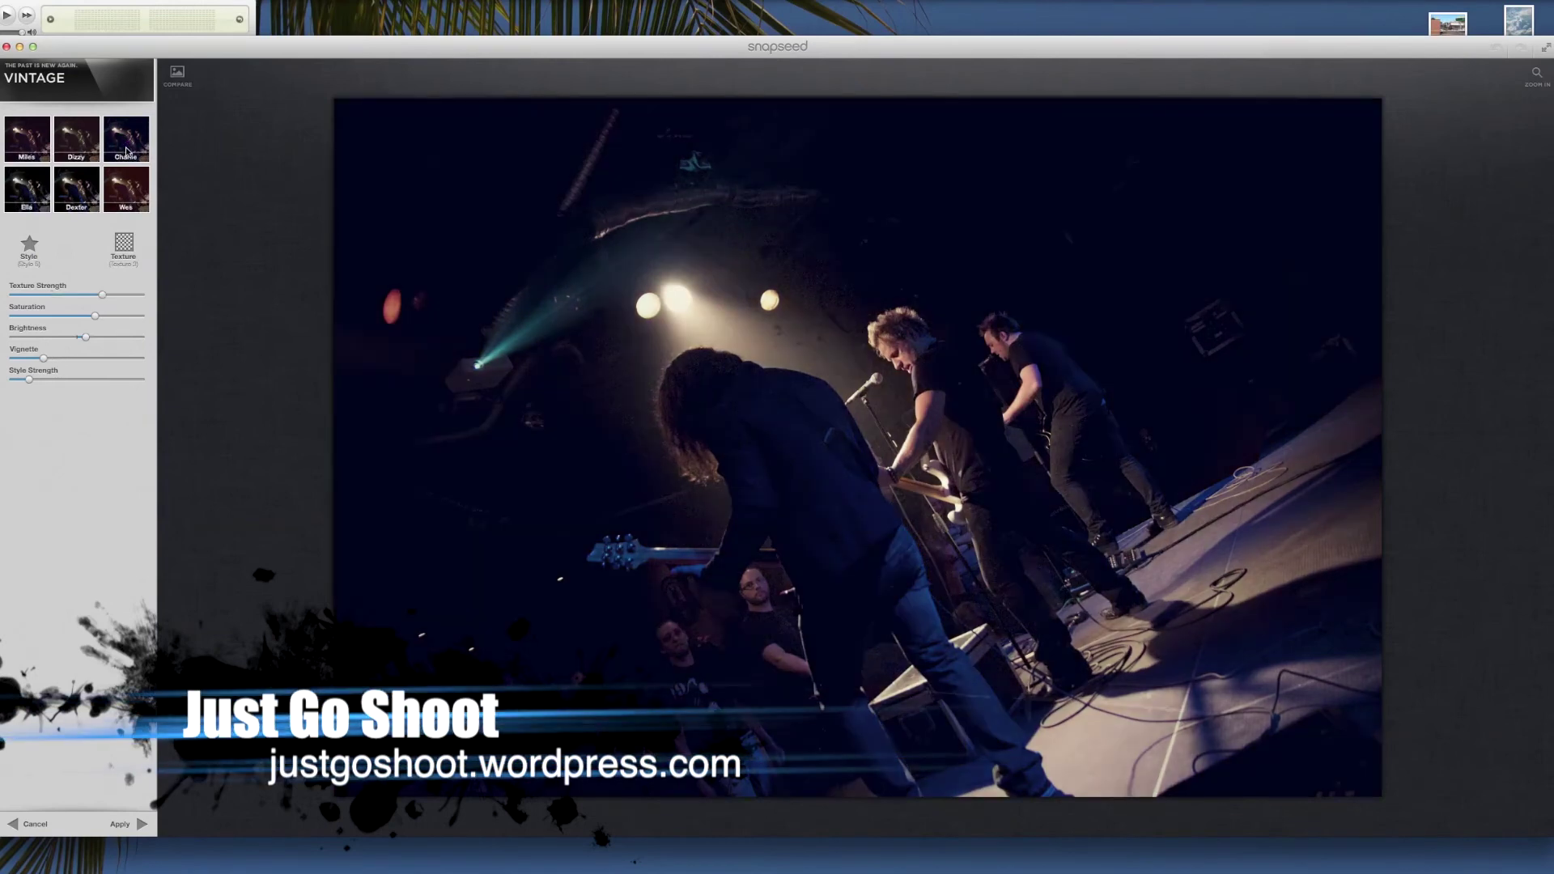
{"action": "left_click", "coordinate": [130, 191]}
{"action": "left_click", "coordinate": [21, 194]}
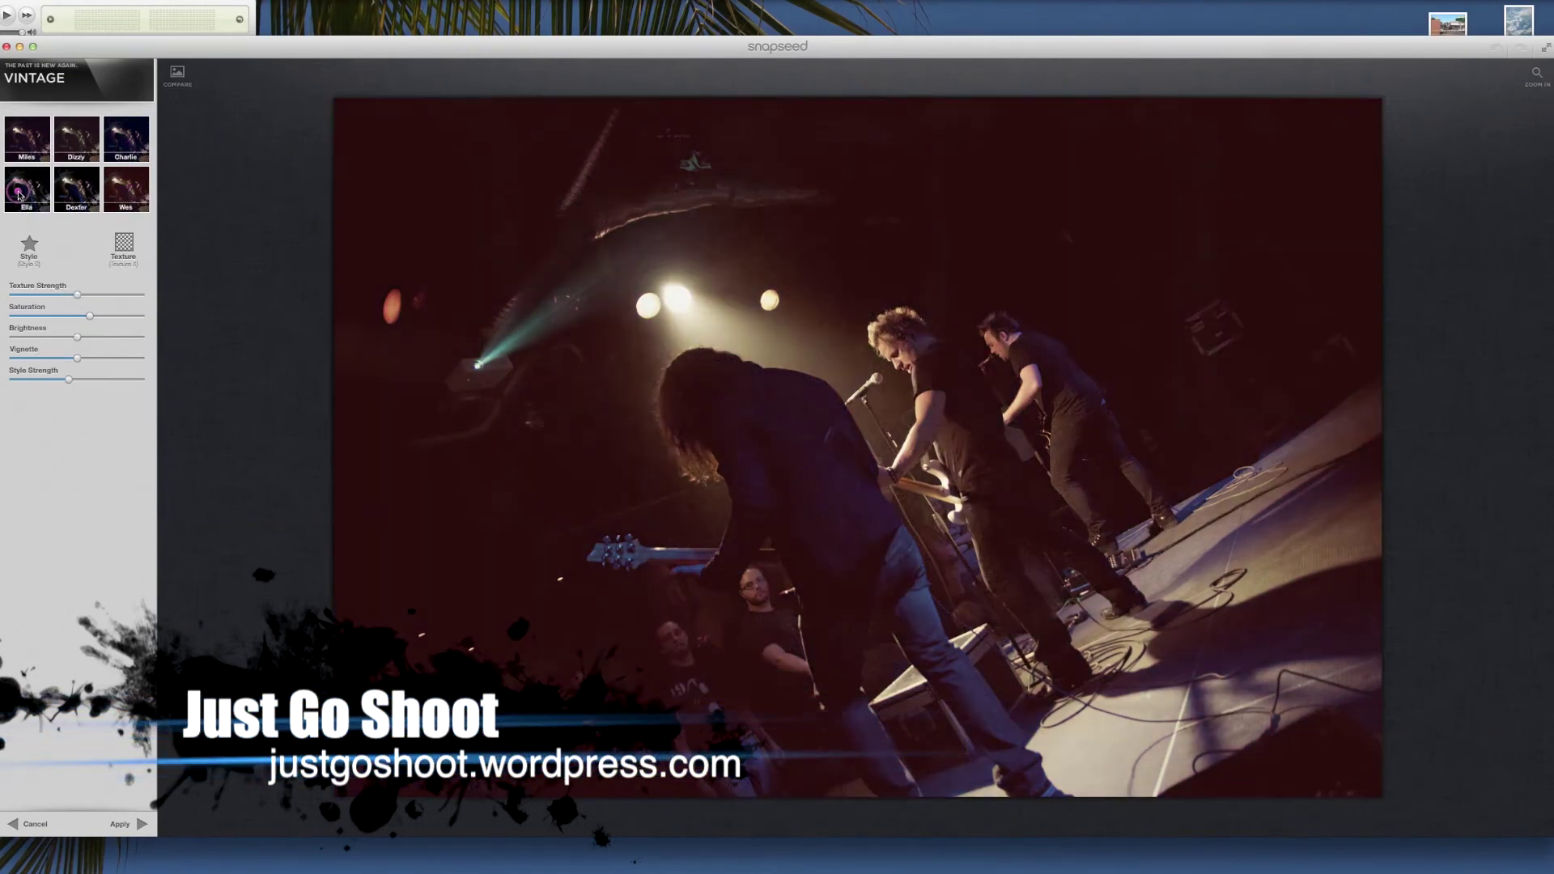
{"action": "left_click", "coordinate": [84, 142]}
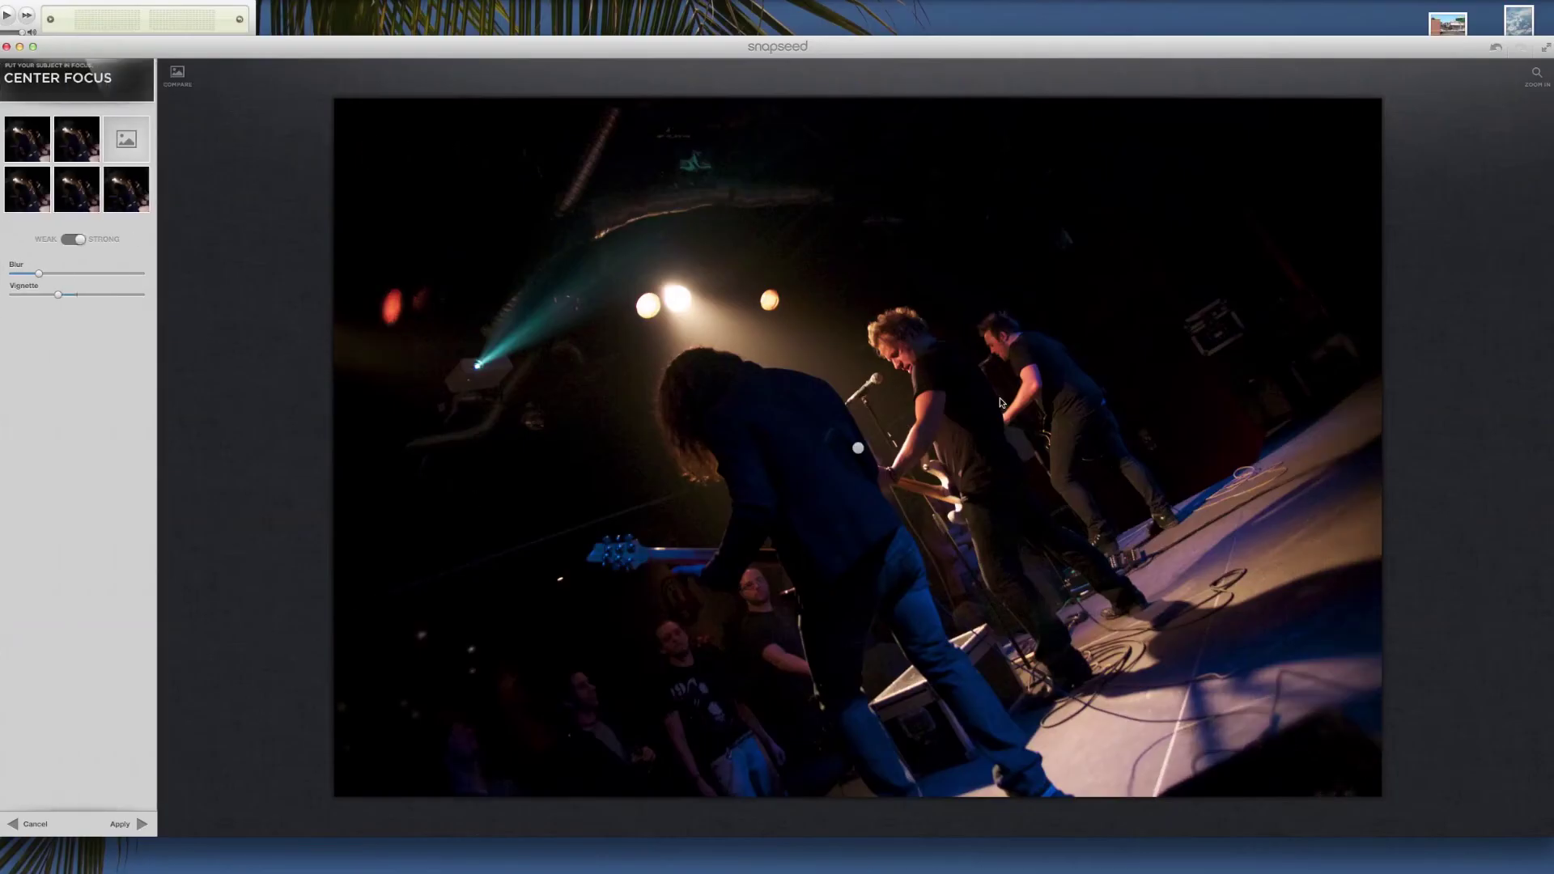
Move the focus point onto the singer, shrink it, compare Weak and Strong blur, then cancel
{"action": "left_click_drag", "start_coordinate": [858, 447], "coordinate": [898, 387]}
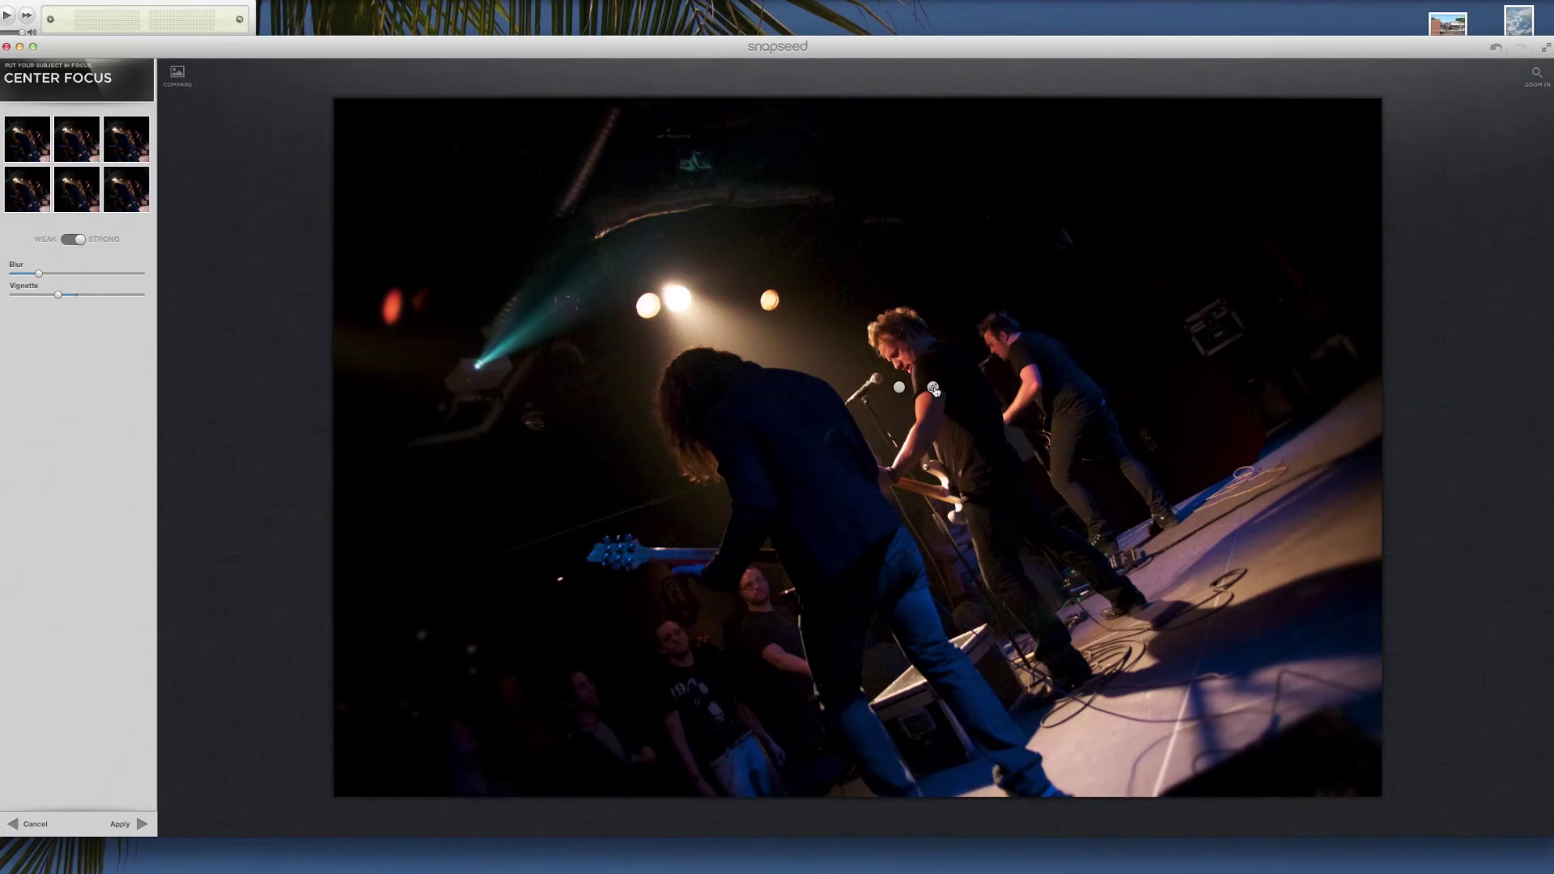
{"action": "left_click_drag", "start_coordinate": [934, 387], "coordinate": [856, 416]}
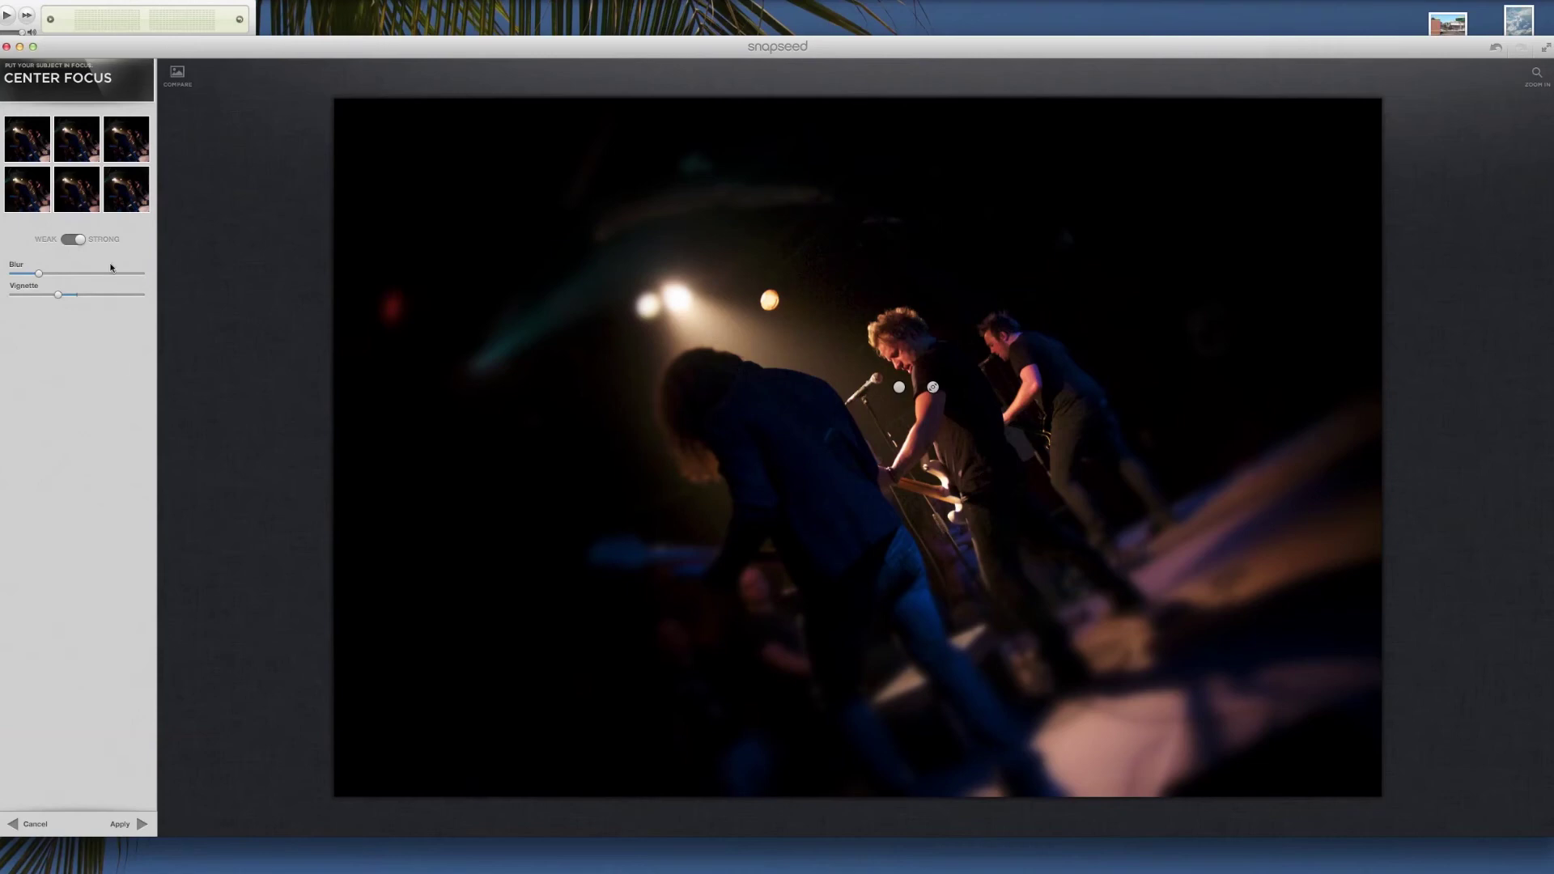
{"action": "left_click", "coordinate": [72, 240]}
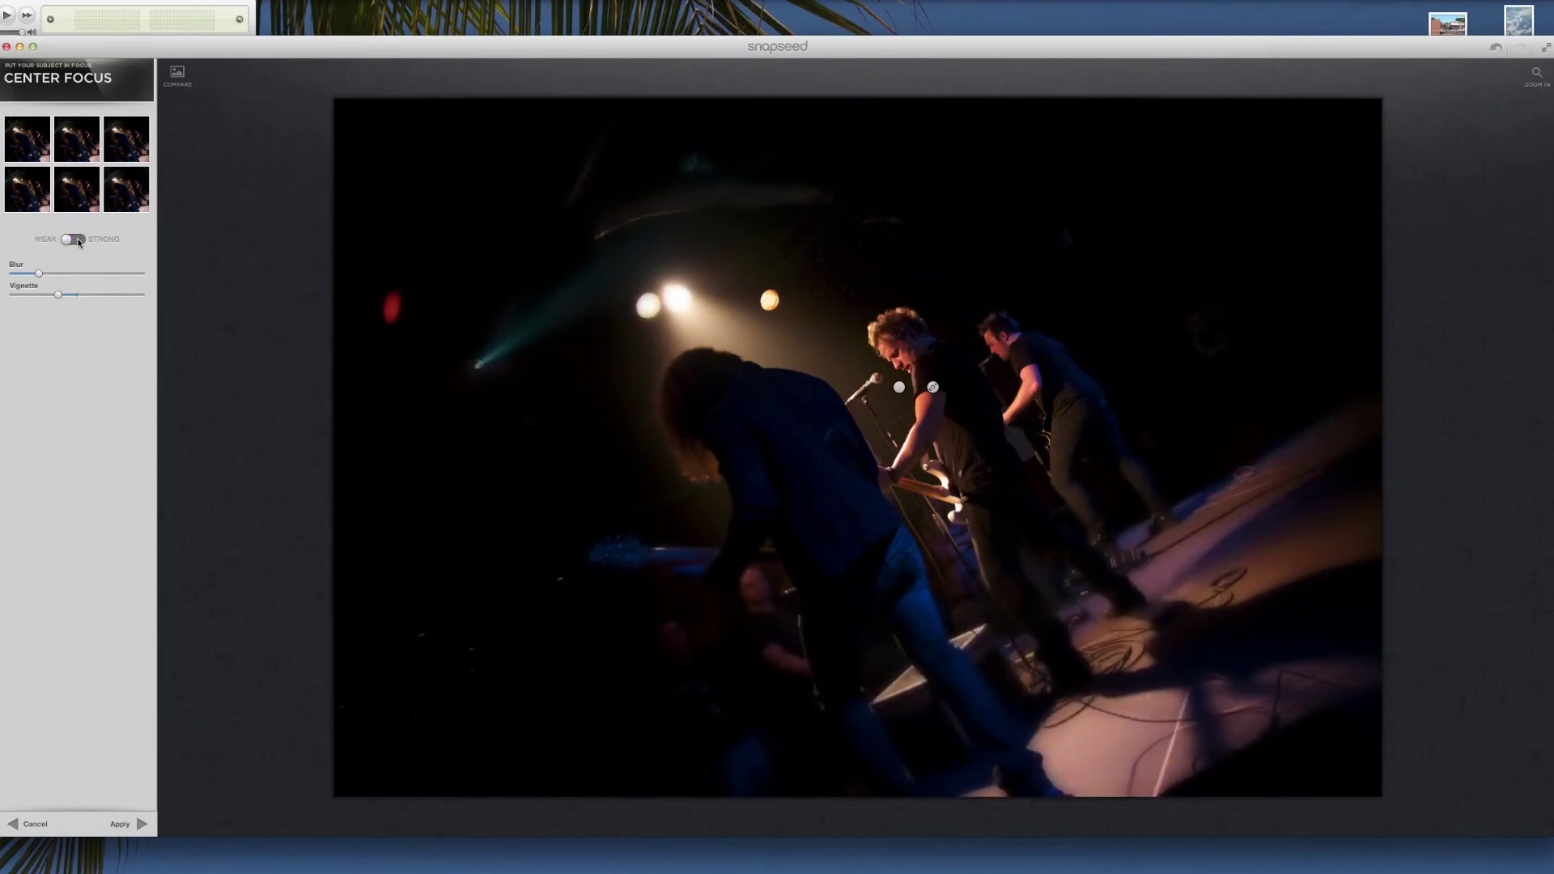
{"action": "left_click", "coordinate": [89, 241]}
{"action": "left_click", "coordinate": [73, 241]}
{"action": "left_click", "coordinate": [73, 240]}
{"action": "left_click", "coordinate": [73, 242]}
{"action": "left_click", "coordinate": [33, 824]}
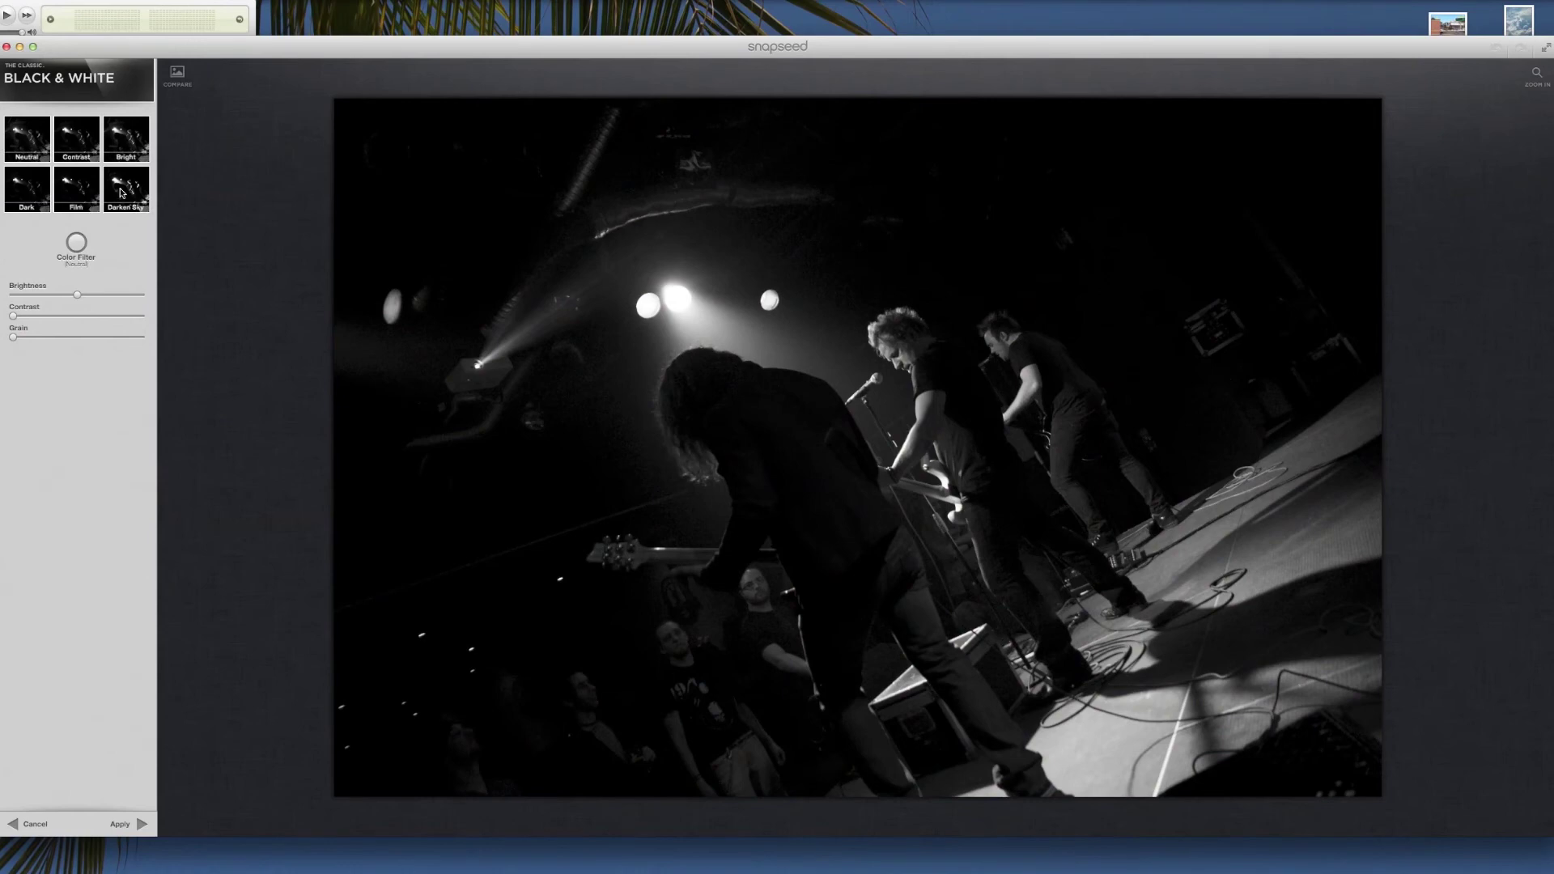
Compare the Contrast, Bright, Dark and Film presets, then apply Darken Sky
{"action": "left_click", "coordinate": [83, 139]}
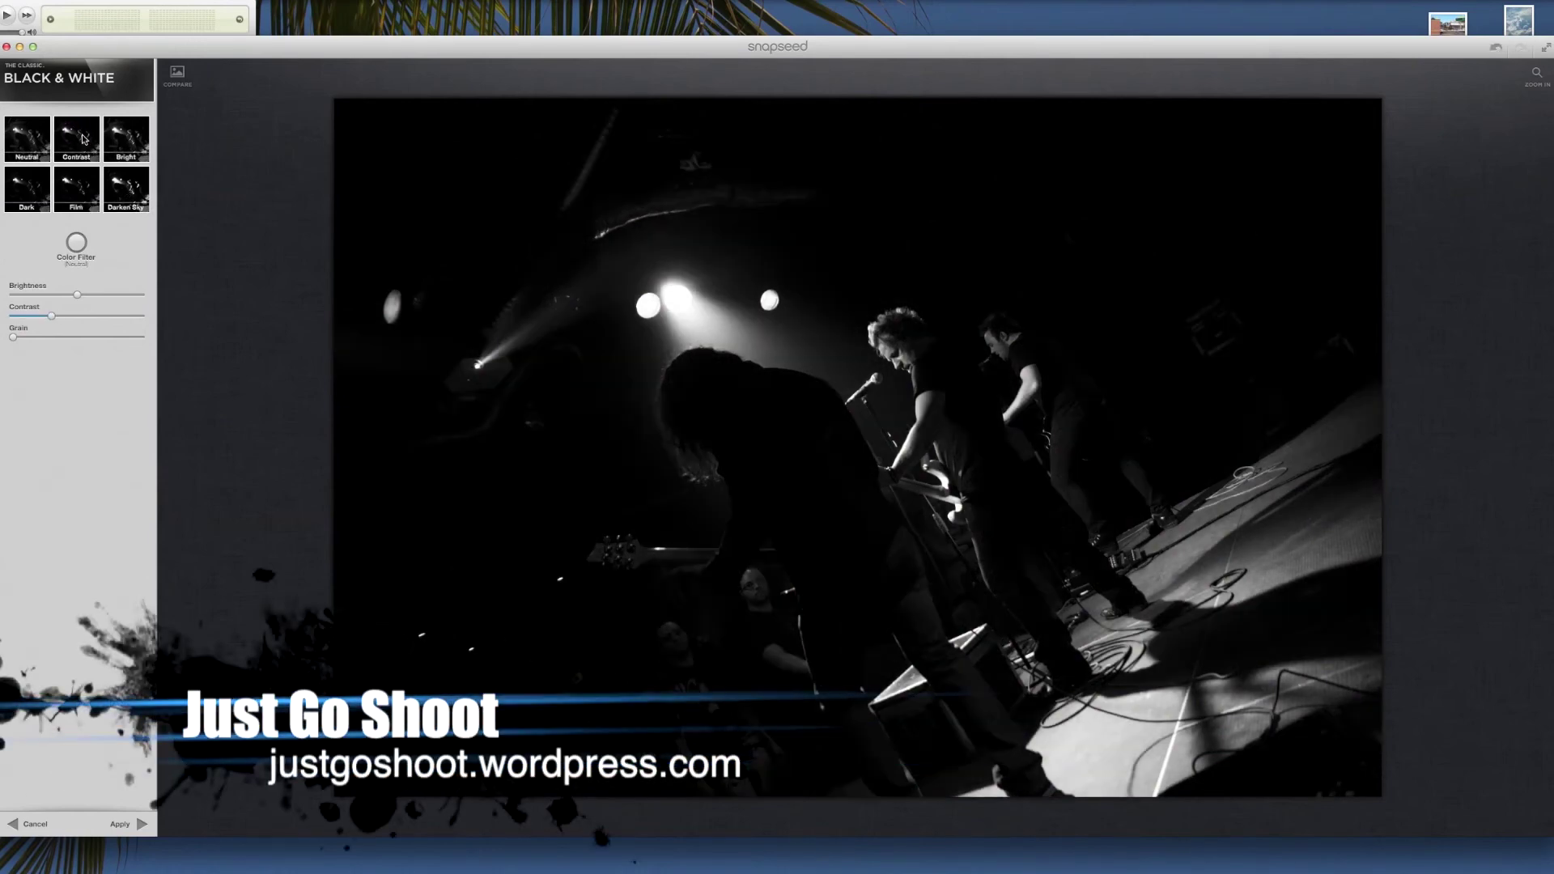
{"action": "left_click", "coordinate": [126, 137]}
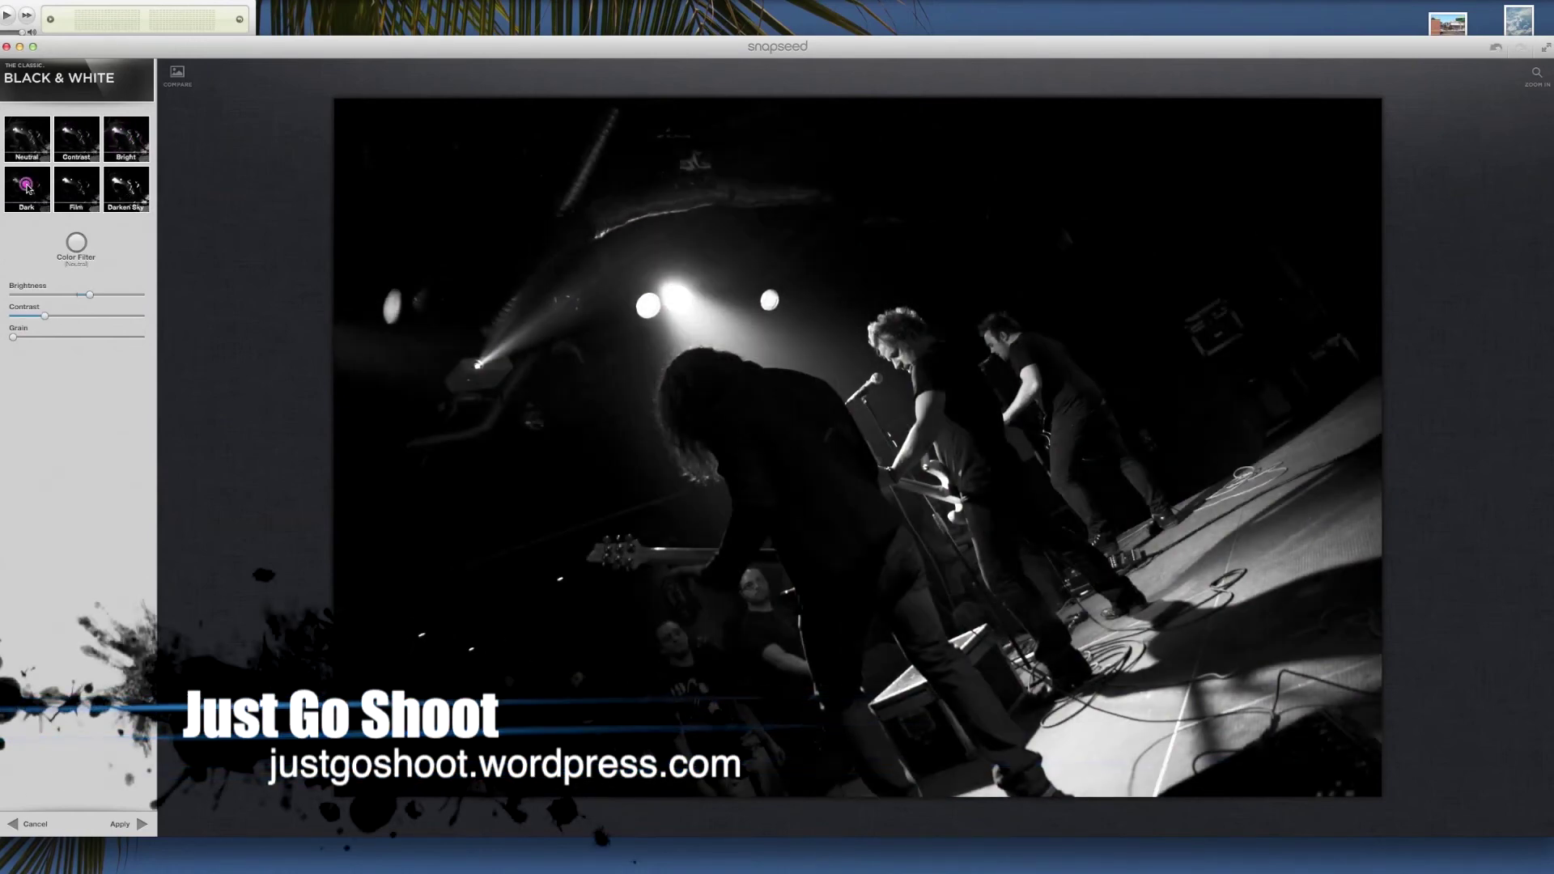
{"action": "left_click", "coordinate": [28, 188]}
{"action": "left_click", "coordinate": [66, 193]}
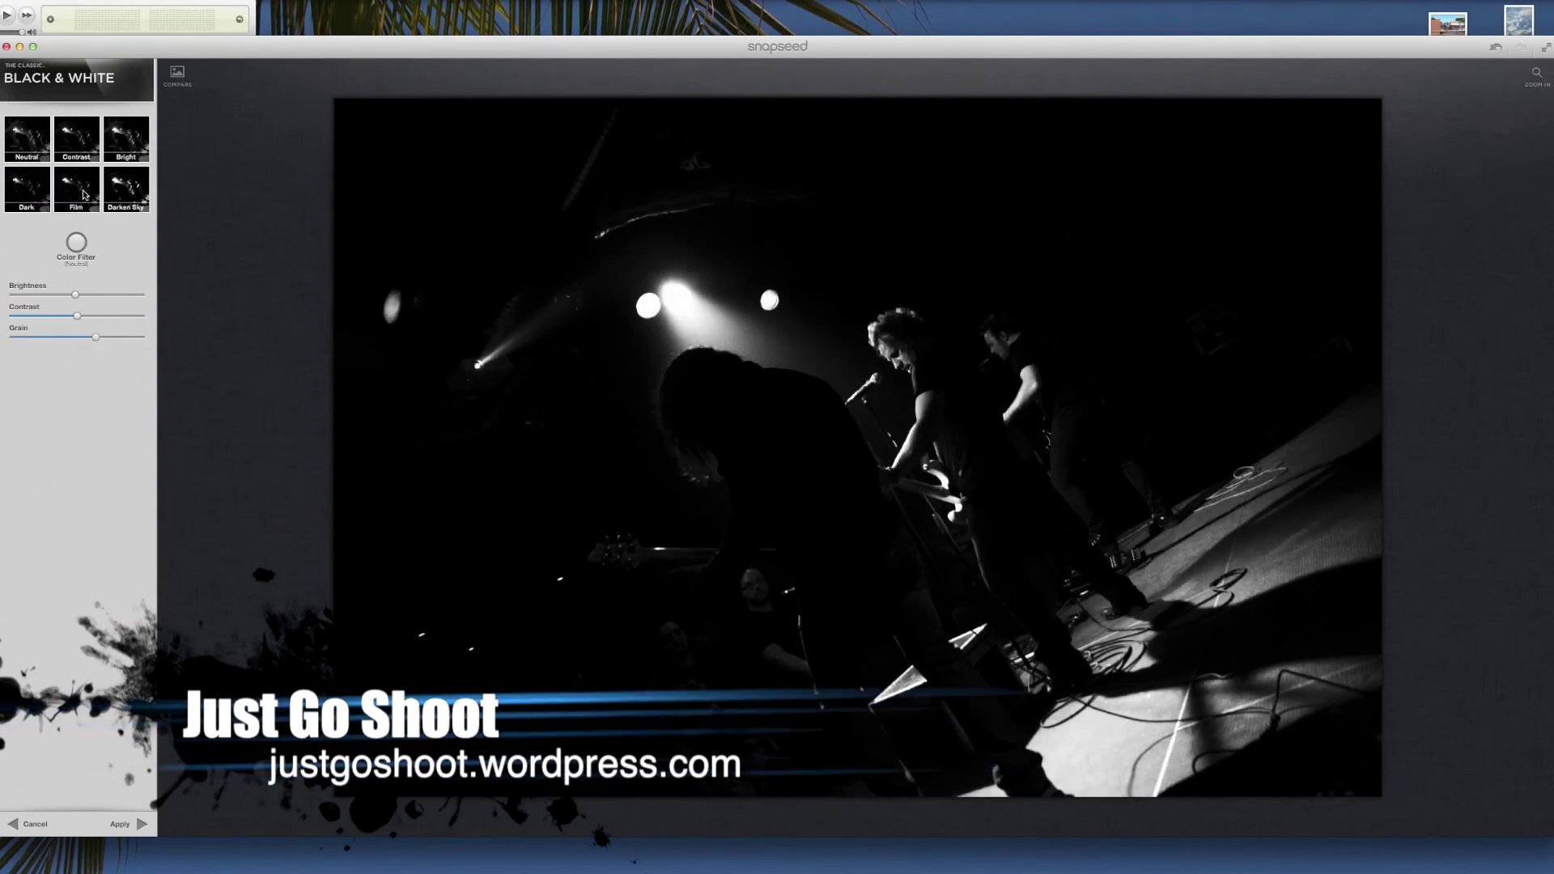
{"action": "left_click", "coordinate": [122, 192]}
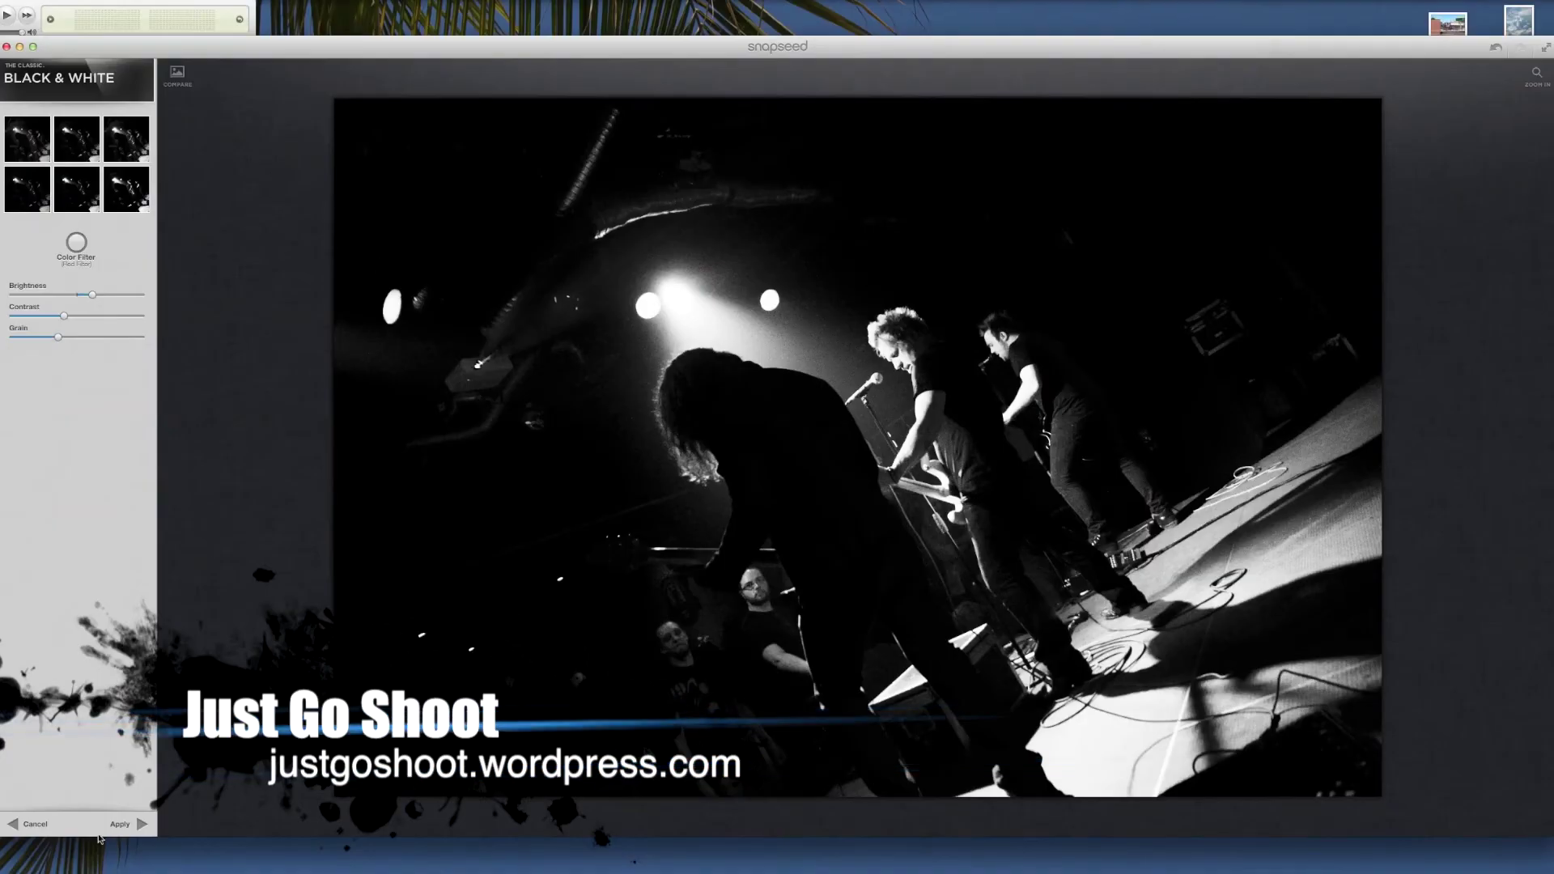
{"action": "left_click", "coordinate": [132, 823]}
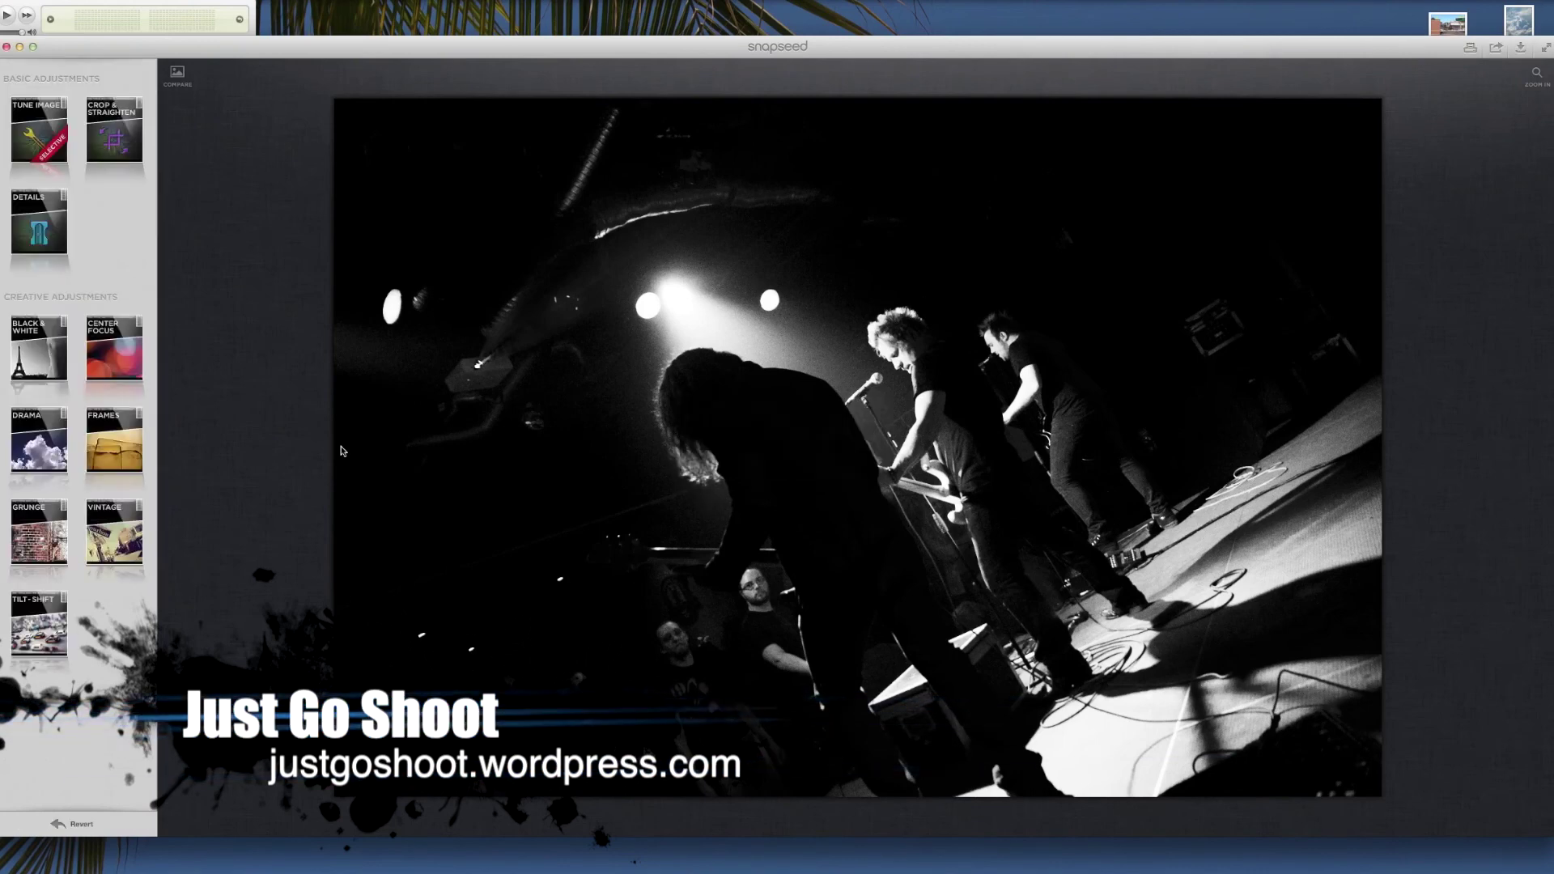
Save the photo as _MC_4903_Snapseed.jpg in demo, then open and close the sharing options
{"action": "left_click", "coordinate": [1520, 49]}
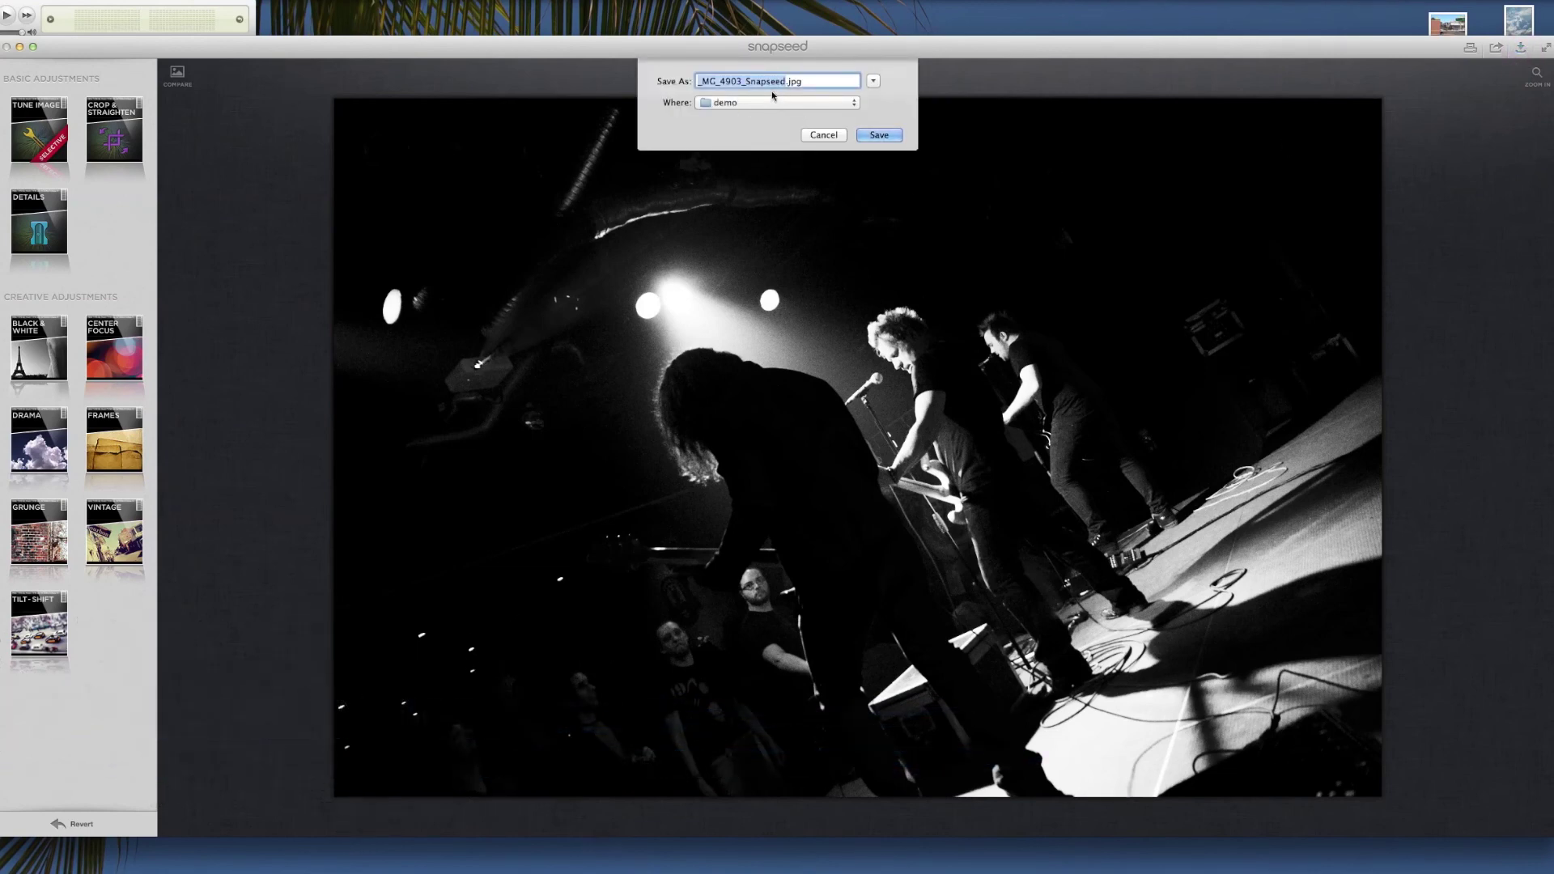
{"action": "left_click", "coordinate": [878, 135]}
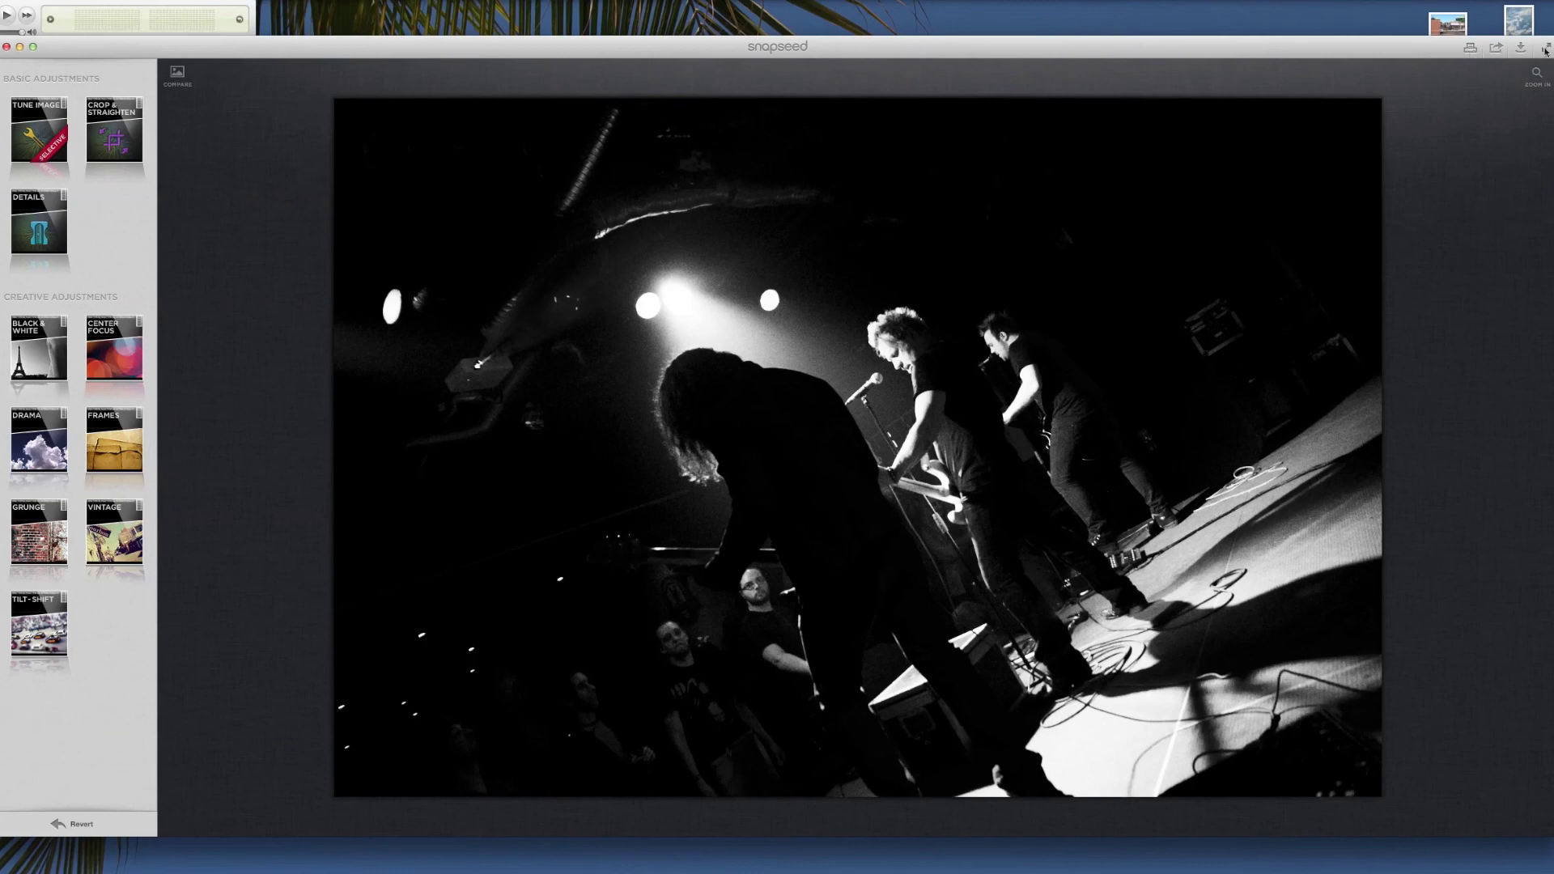
{"action": "left_click", "coordinate": [1497, 49]}
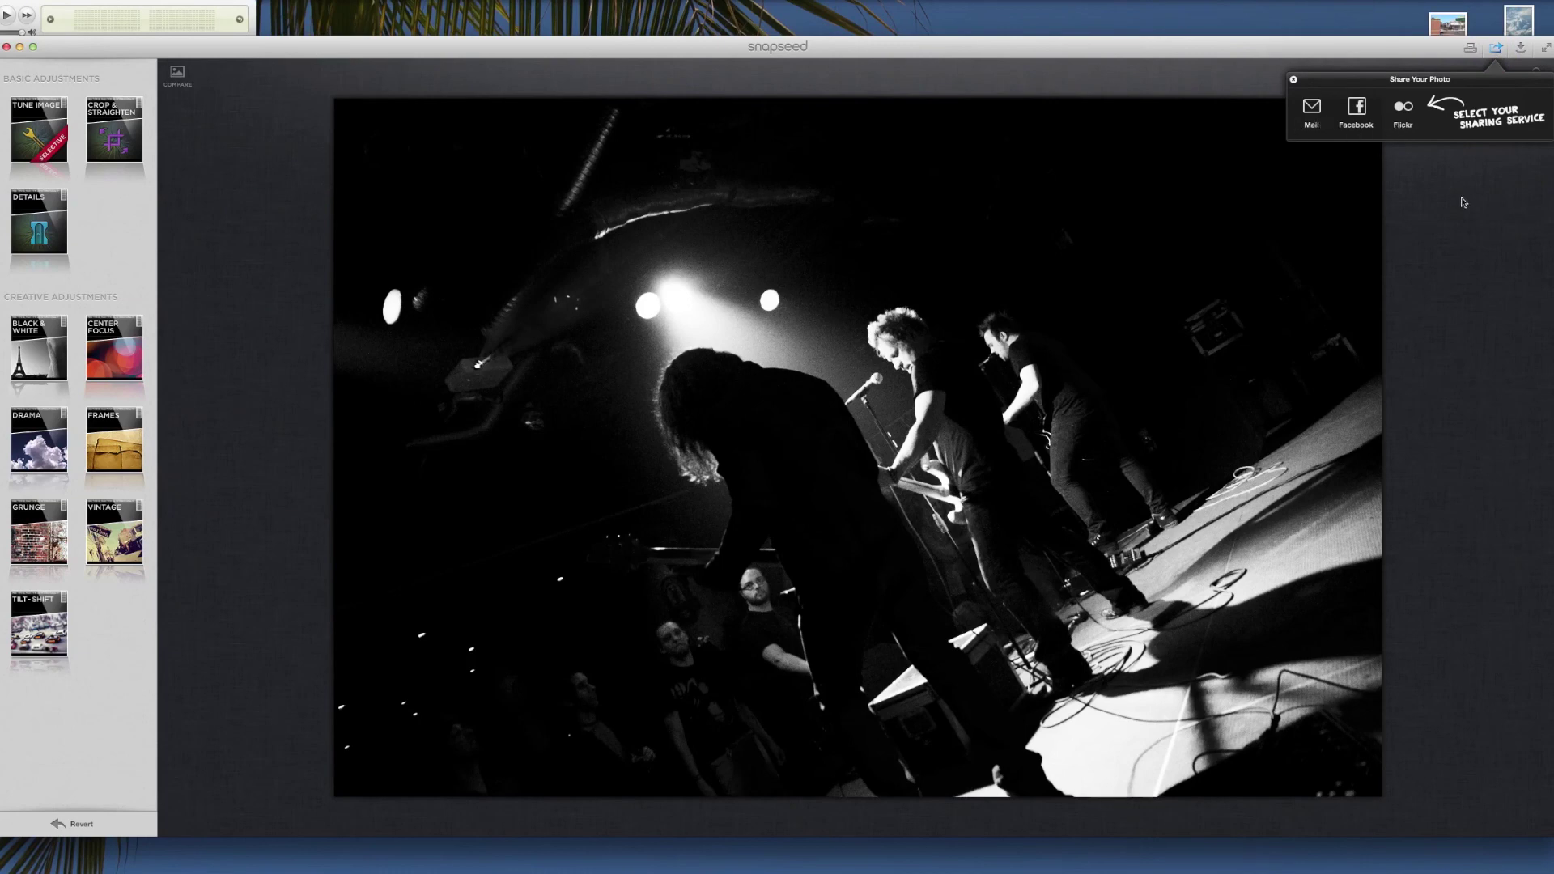
{"action": "left_click", "coordinate": [1406, 170]}
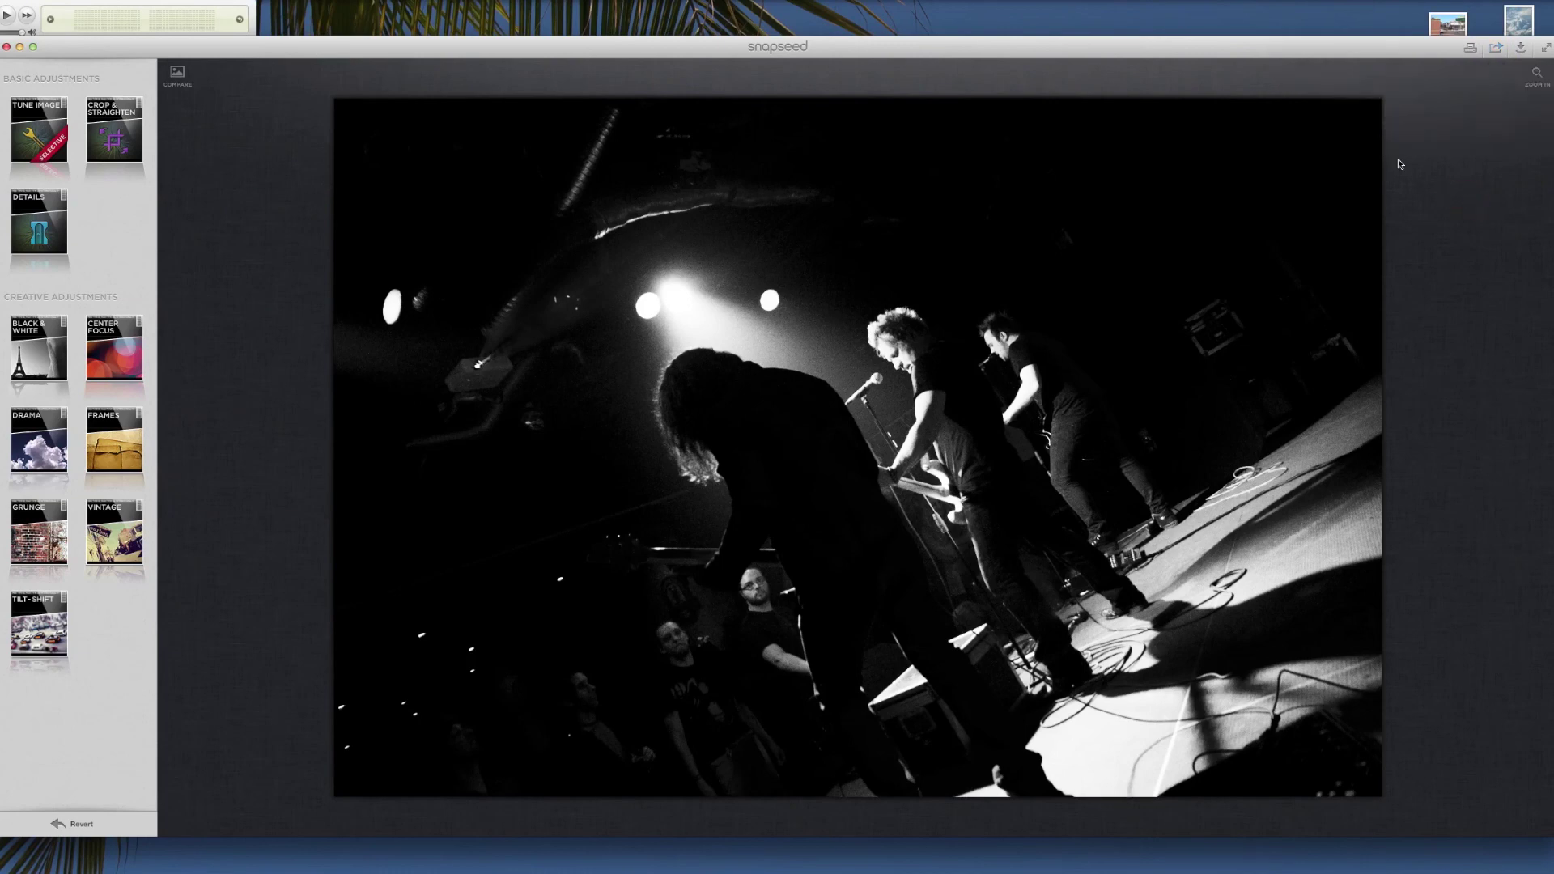